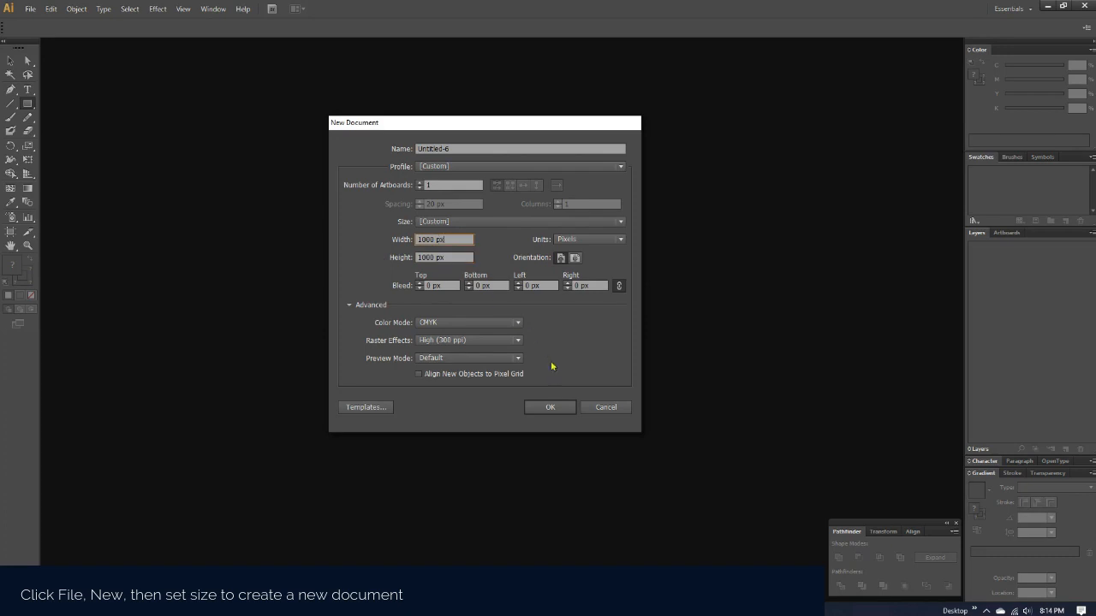
Create a new 1000 × 1000 px CMYK document and add a 300 × 300 px rectangle near the artboard's middle
left_click(555, 407)
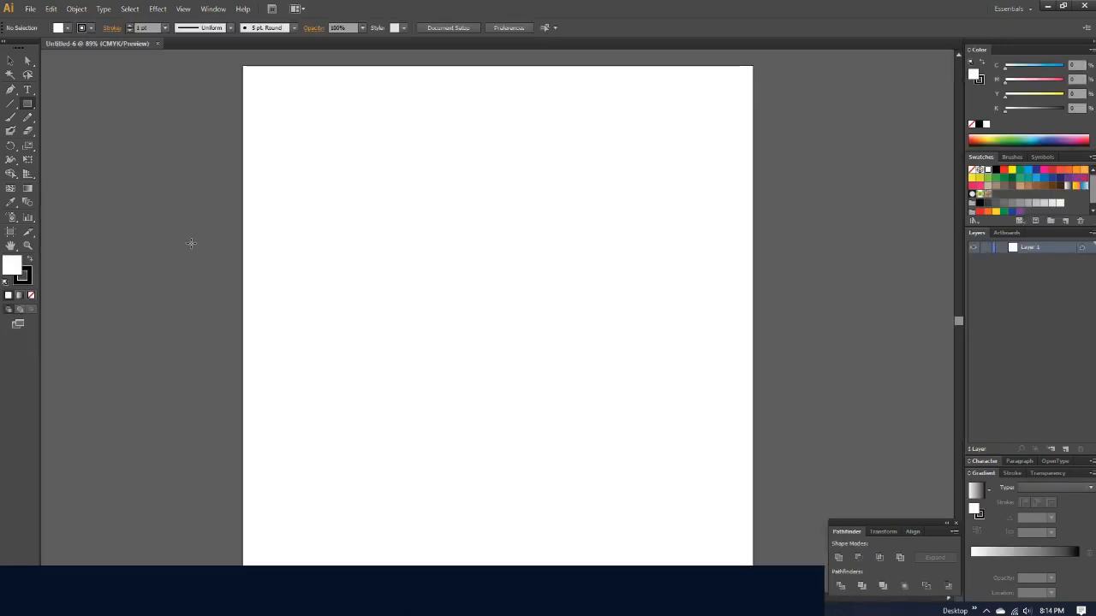
left_click(10, 60)
left_click_drag(27, 107, 96, 105)
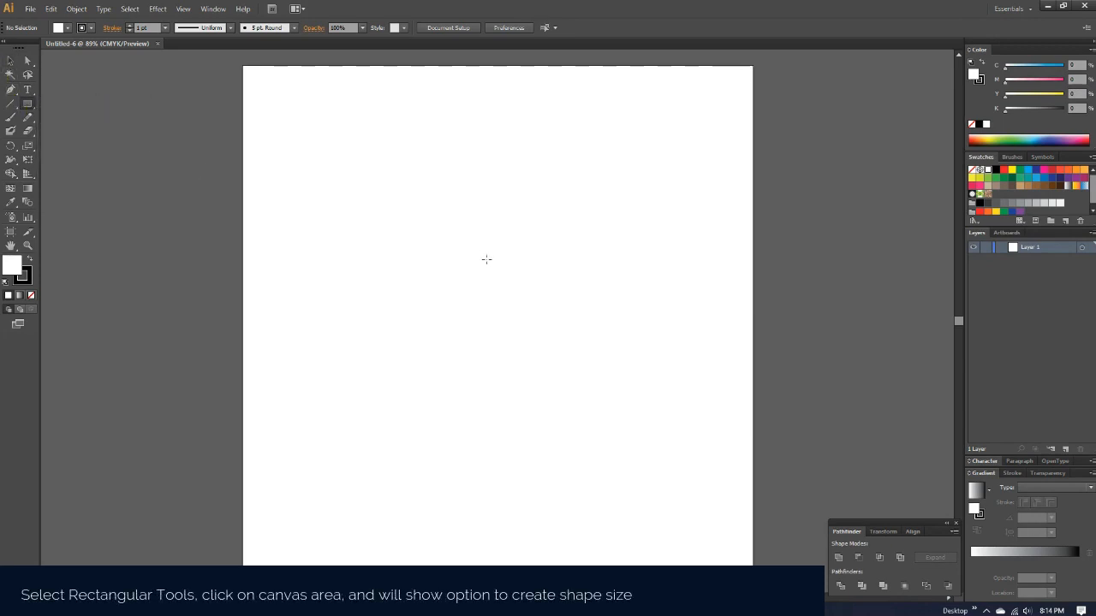
left_click(450, 272)
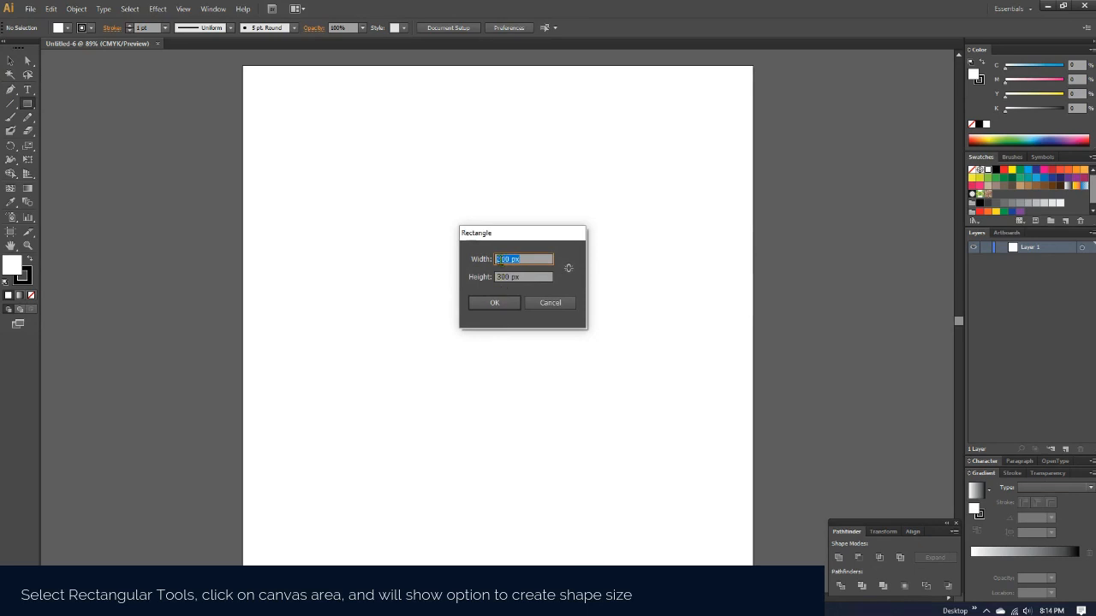
left_click_drag(502, 260, 470, 281)
left_click(495, 303)
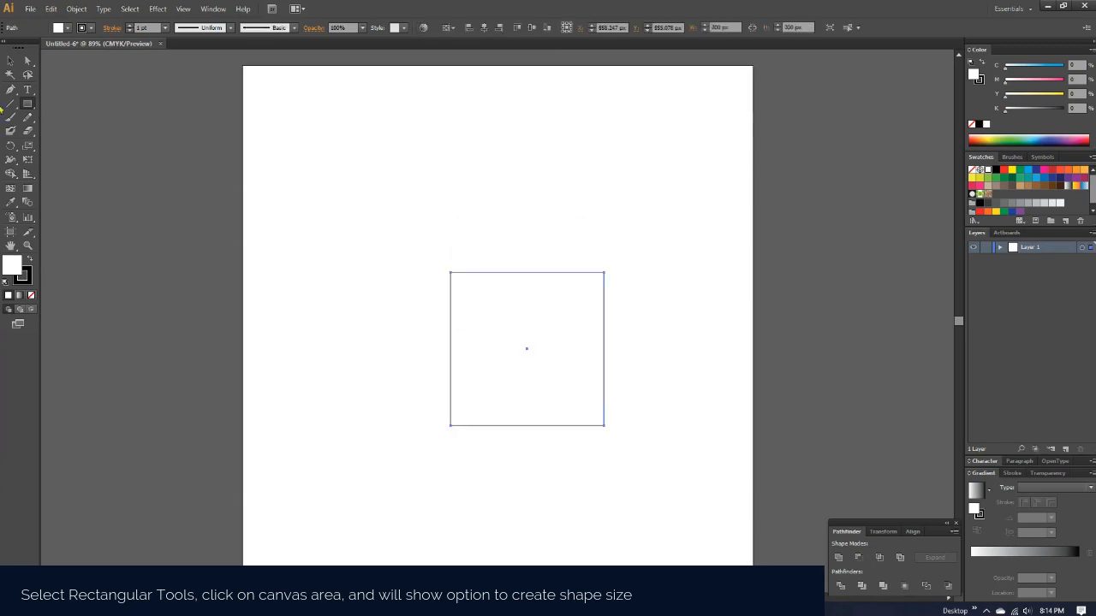
Remove the square's stroke and fill it with the red swatch (C 0, M 100, Y 100, K 0)
left_click(11, 62)
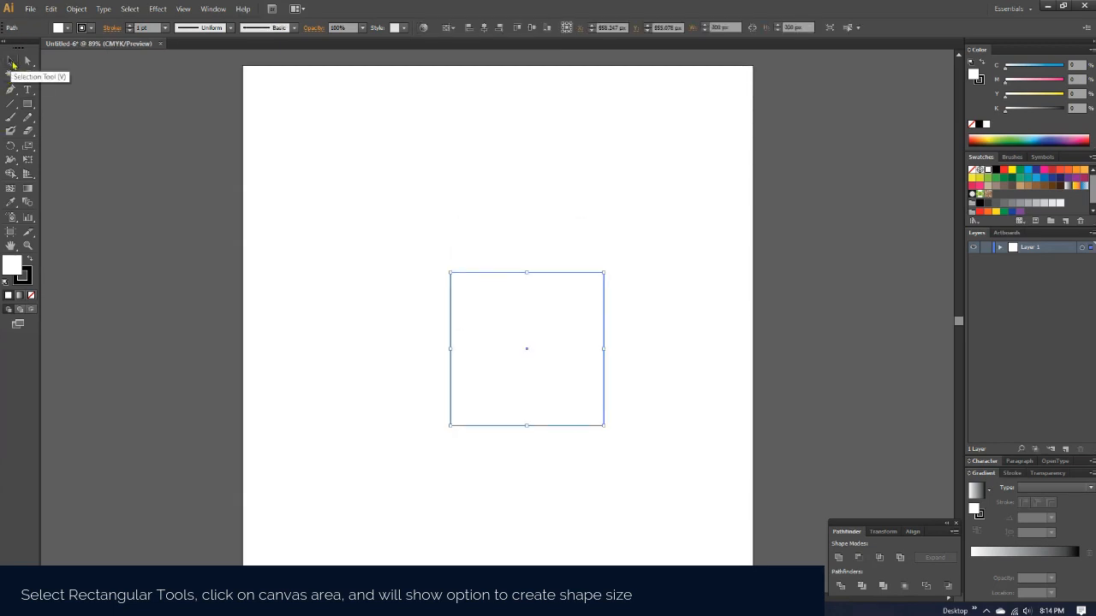
left_click(92, 30)
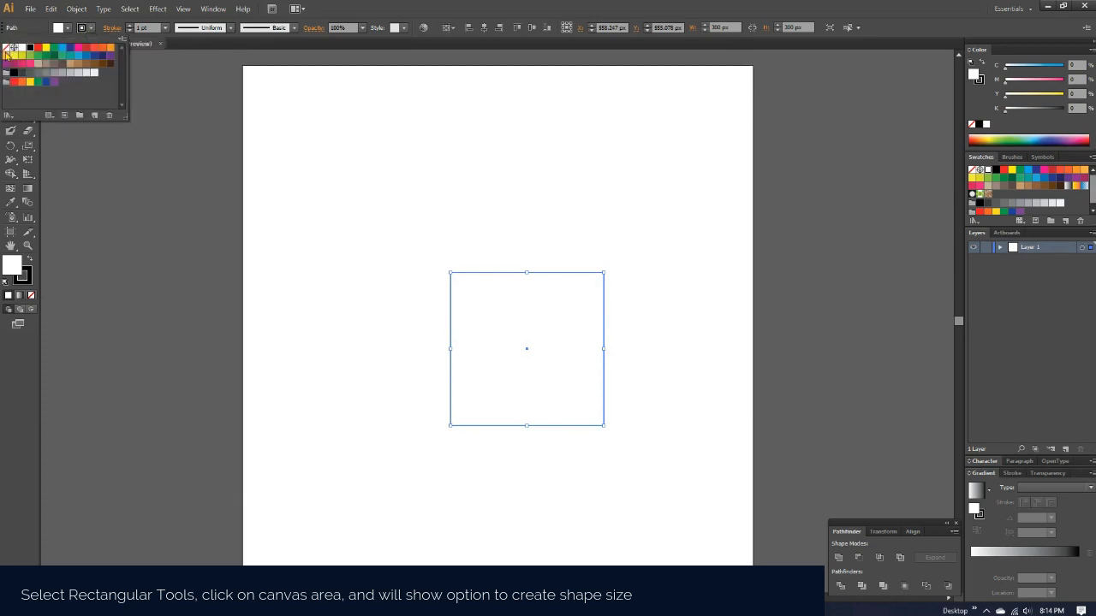
left_click(10, 49)
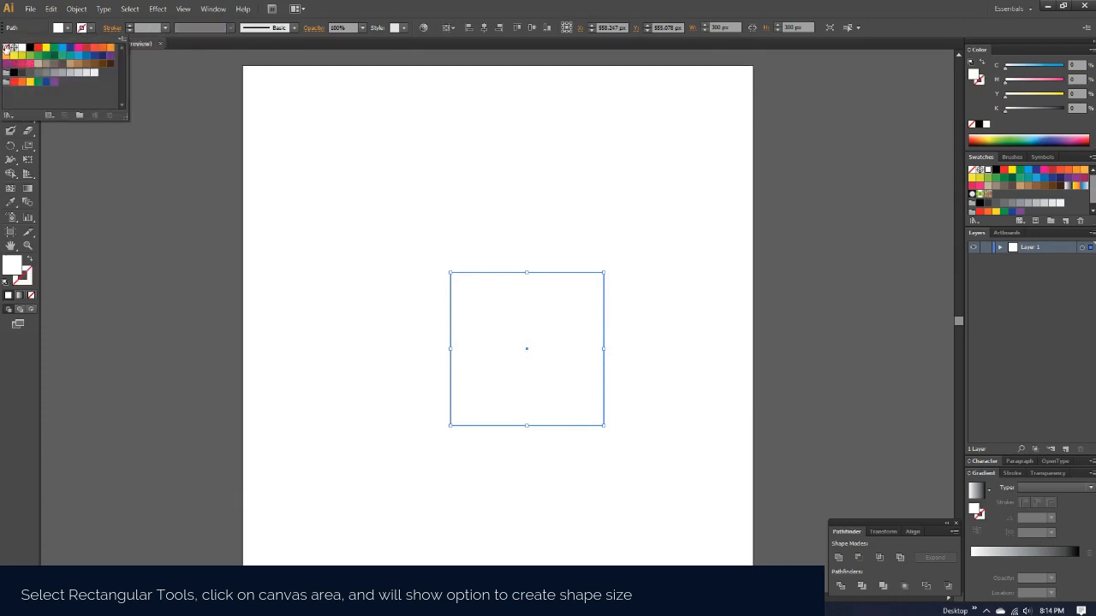
left_click(68, 31)
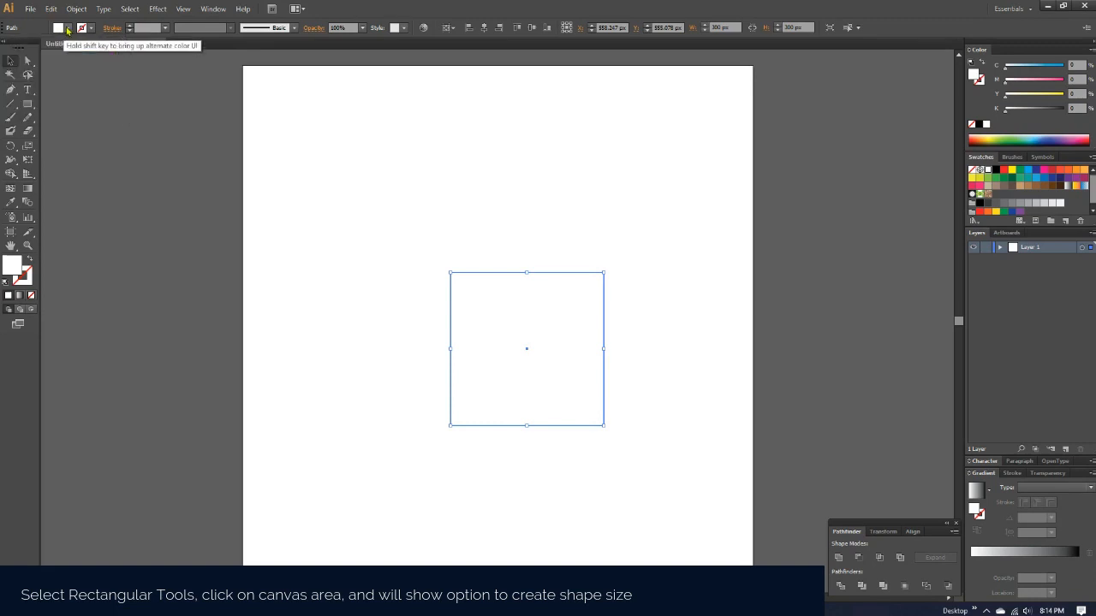
left_click(67, 31)
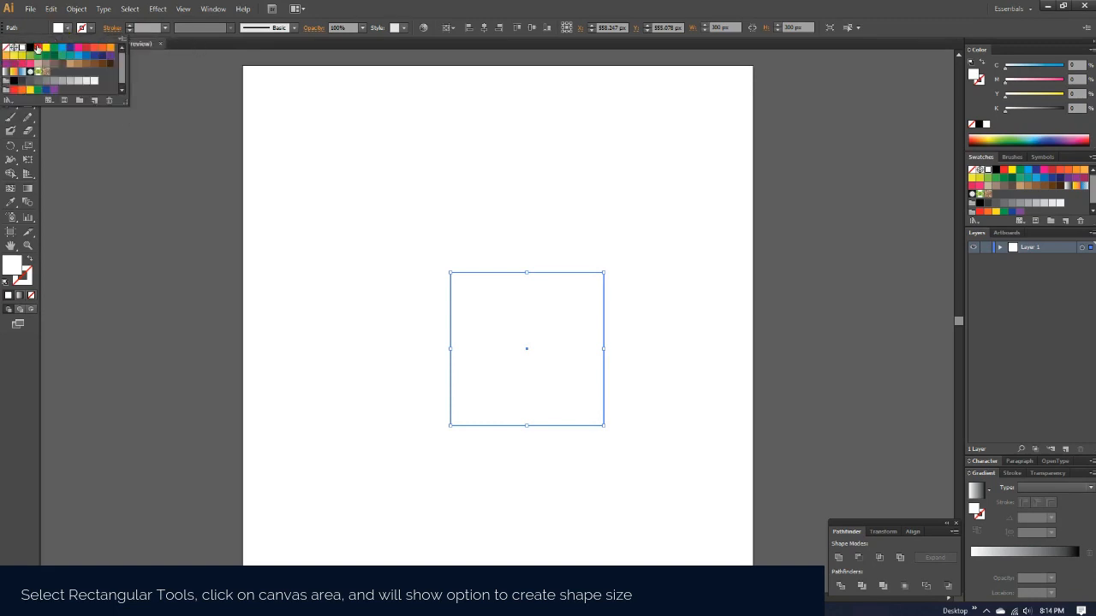
left_click(37, 48)
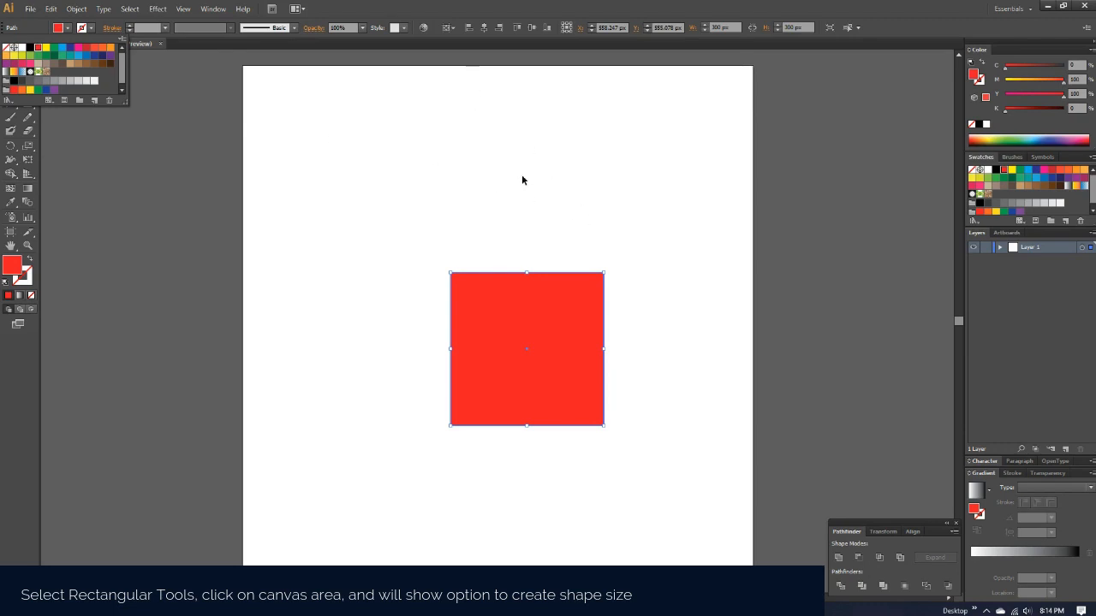
Centre the red square horizontally and vertically relative to the artboard, and deselect it
left_click(448, 28)
left_click(453, 28)
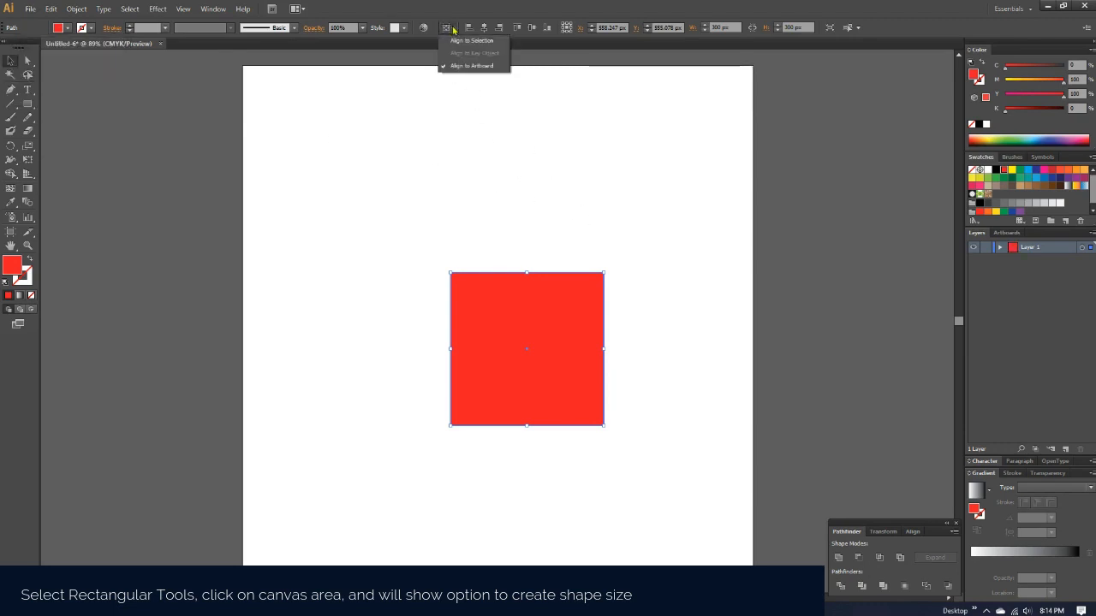
left_click(472, 40)
left_click(446, 27)
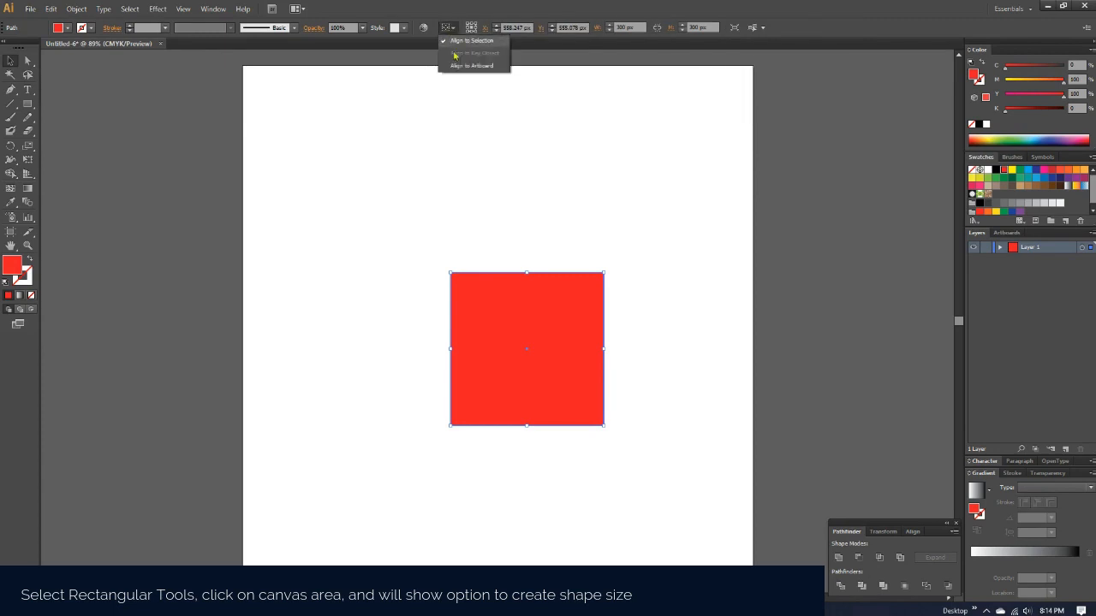
left_click(460, 66)
left_click(483, 28)
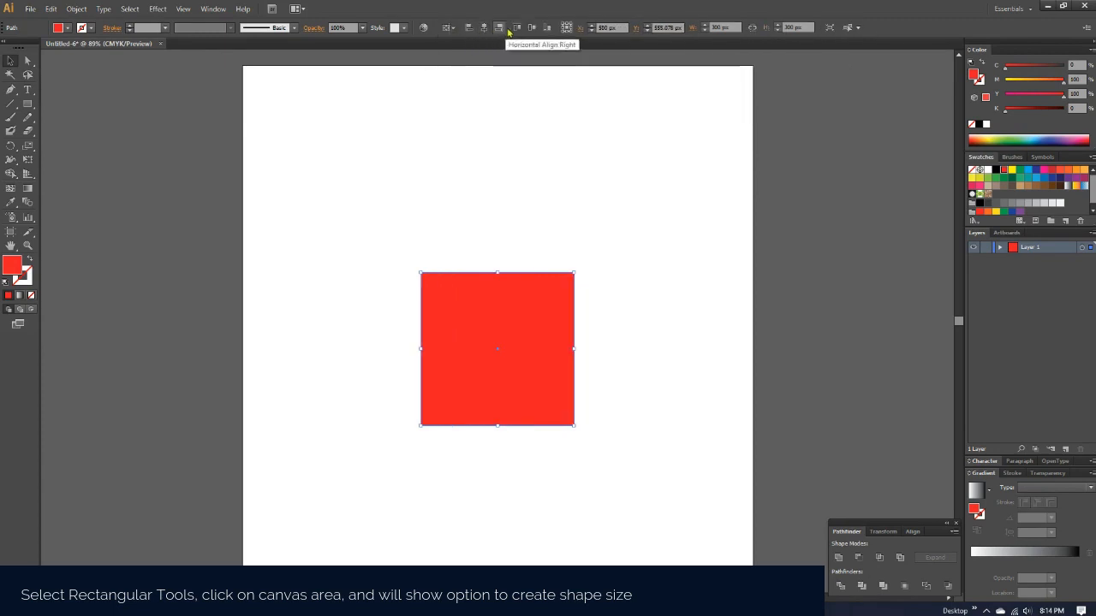
left_click(532, 28)
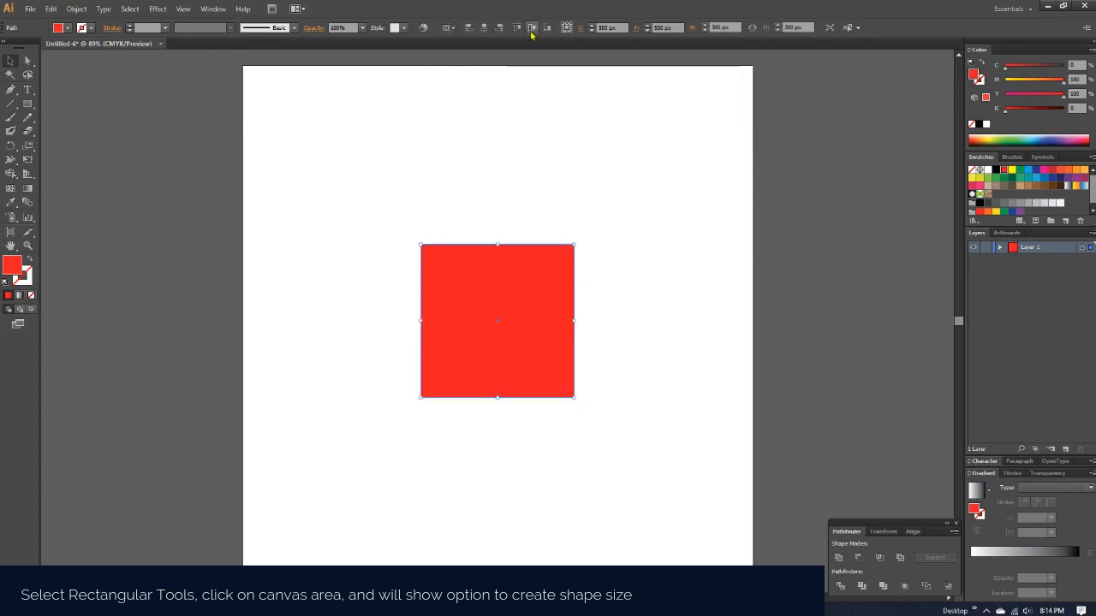
left_click(525, 187)
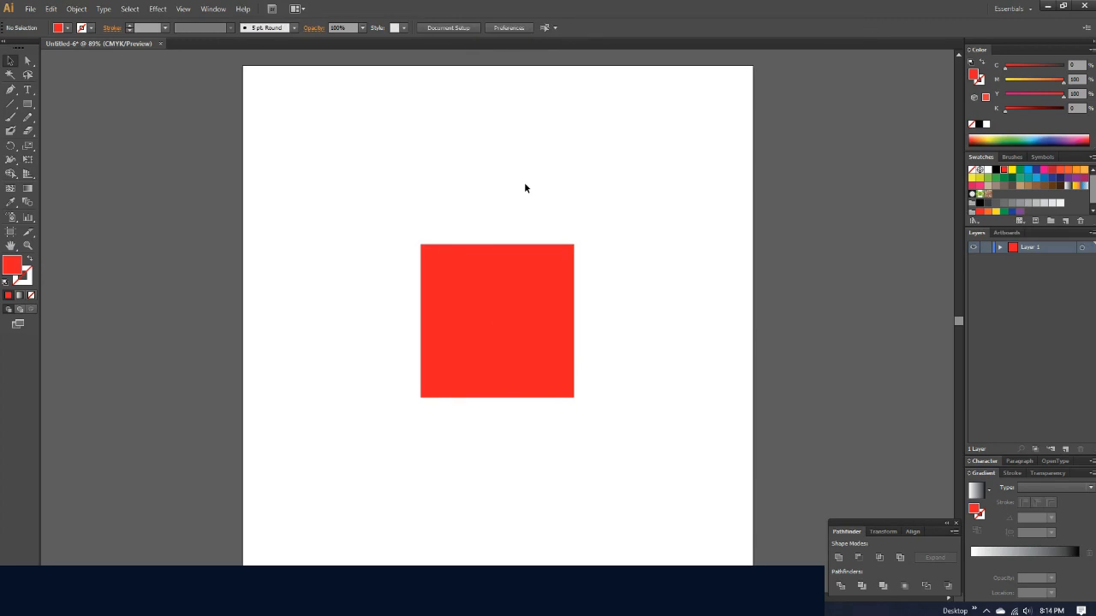
Create a 300 × 300 px circle with linked proportions and move it to the artboard's upper-left area, clear of the square
left_click(28, 106)
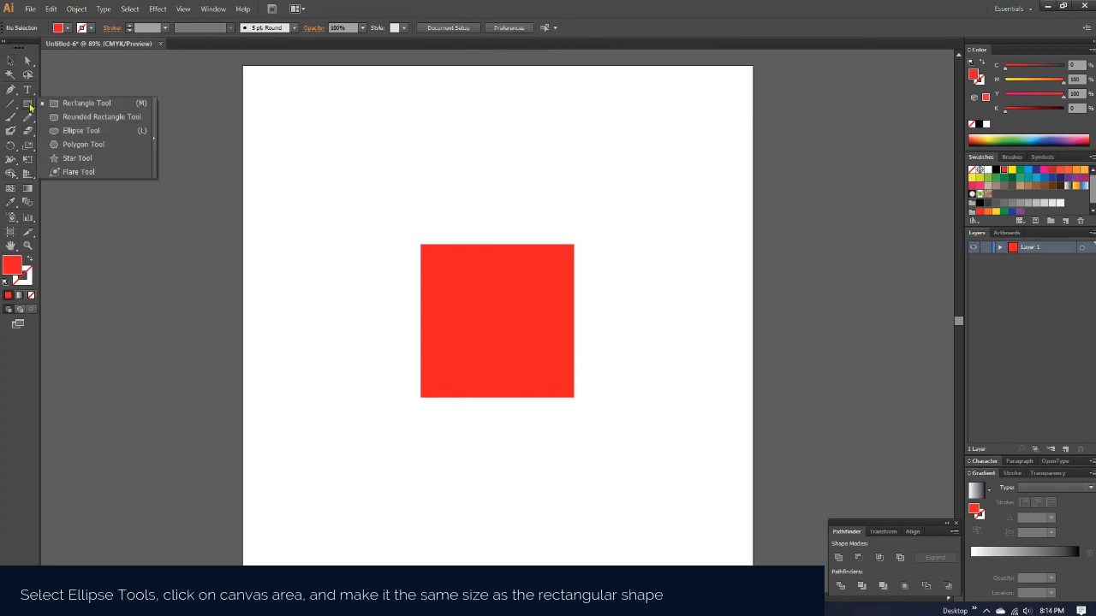
left_click(75, 131)
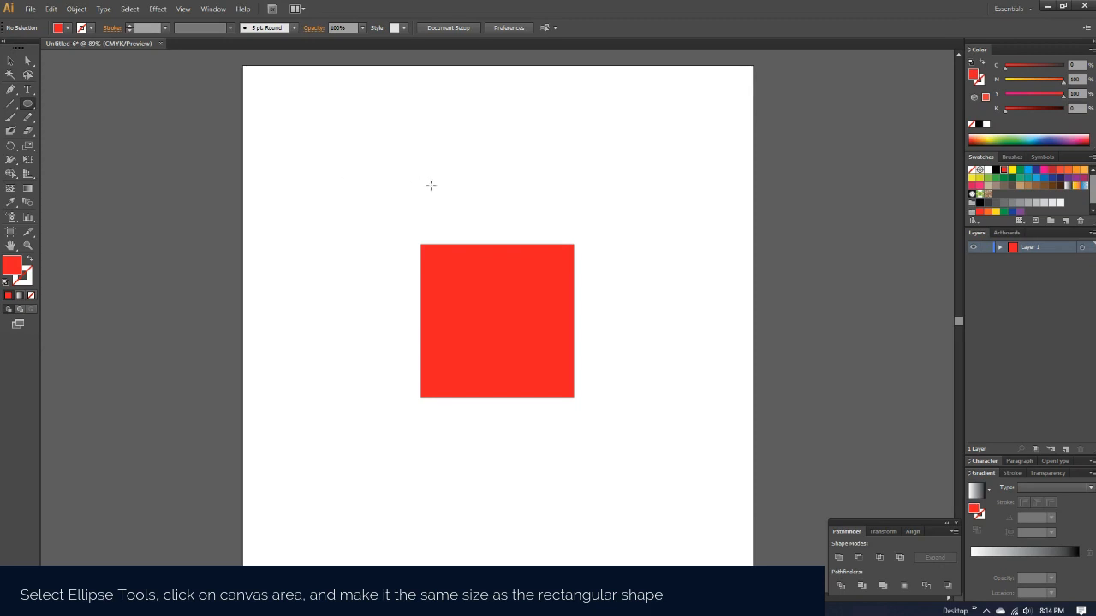
left_click(481, 140)
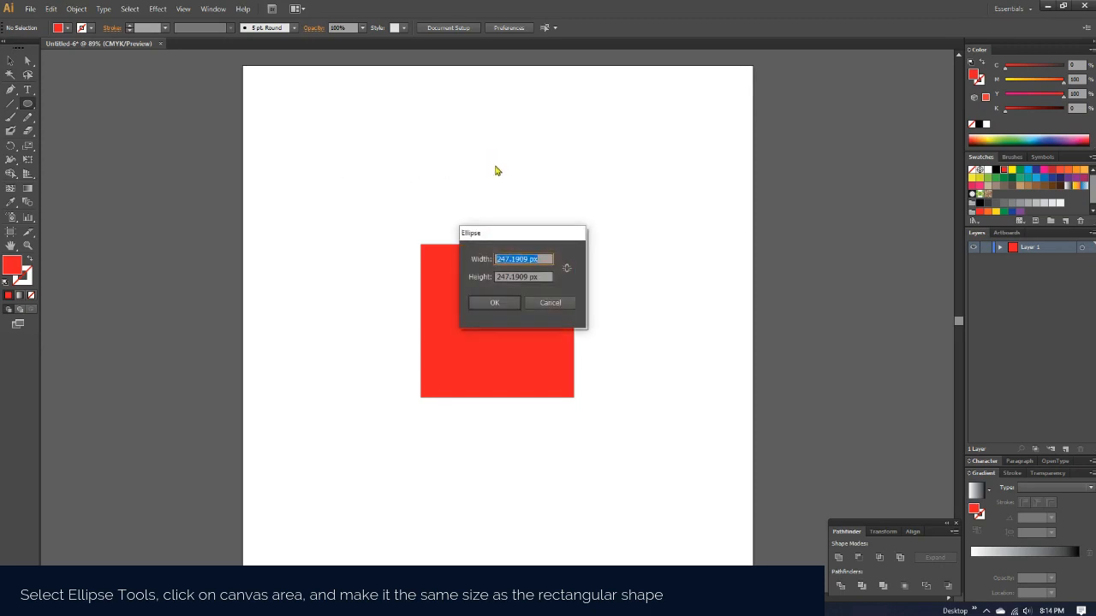
left_click(566, 268)
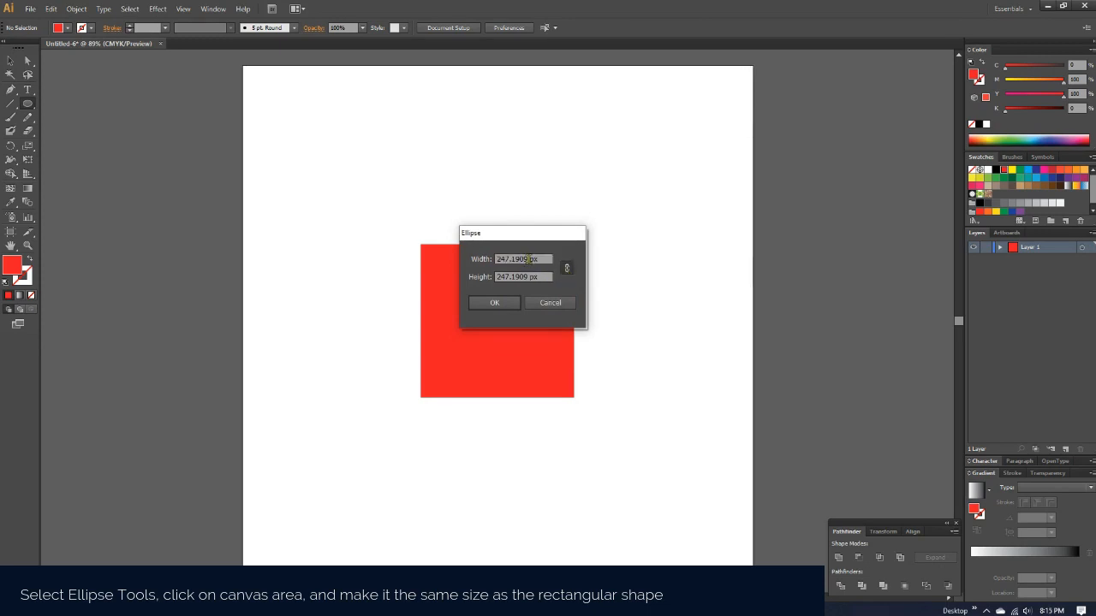
left_click_drag(528, 259, 457, 263)
type("300")
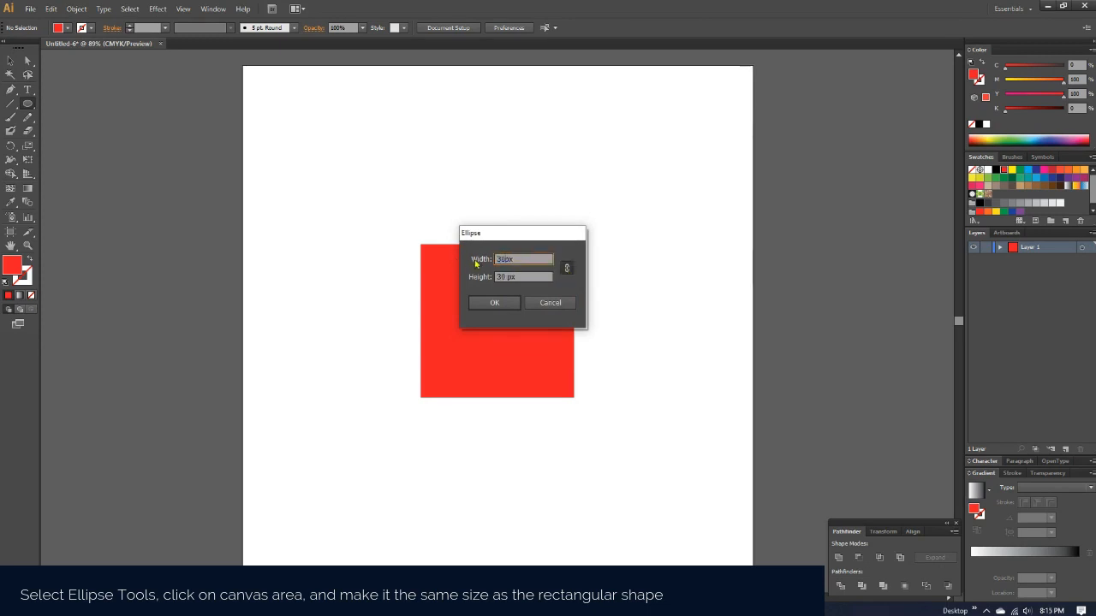
left_click(495, 302)
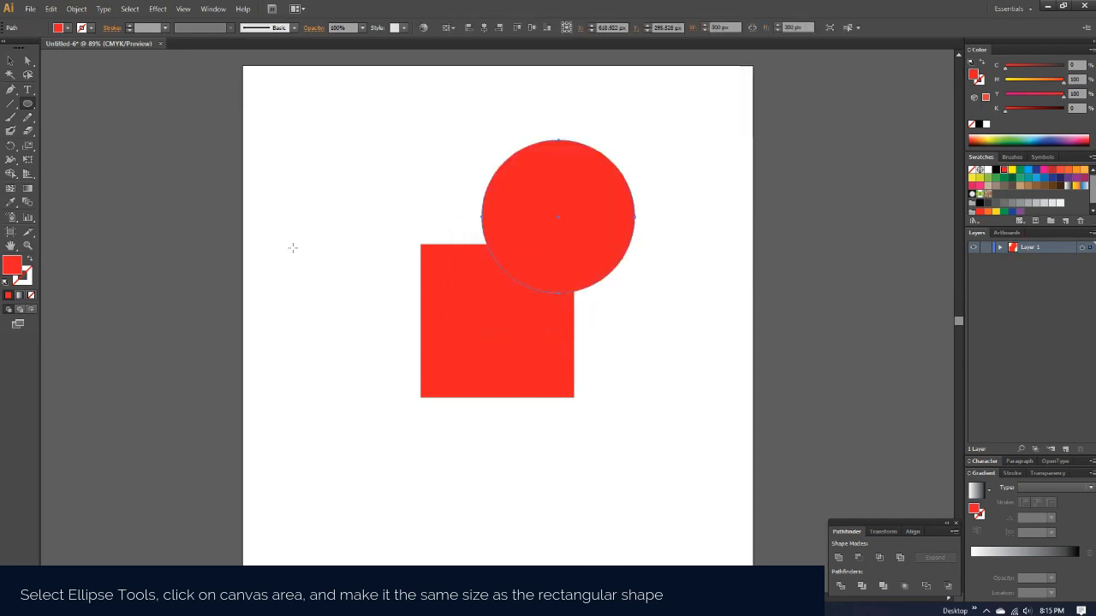
left_click(11, 60)
left_click_drag(618, 207, 415, 151)
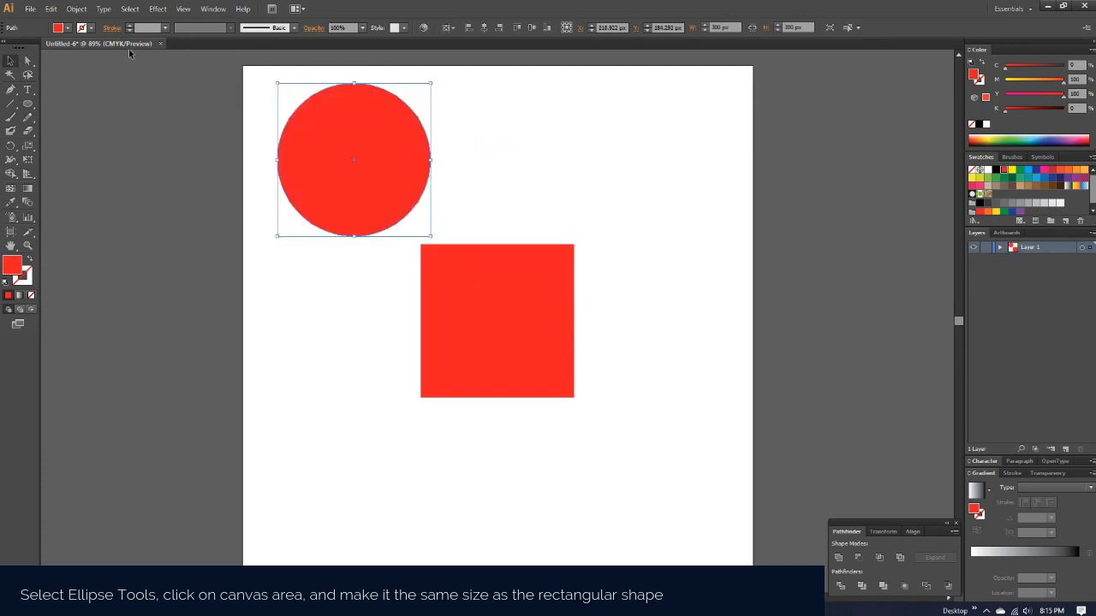
Delete the circle's bottom anchor point to turn it into a semicircle
left_click(28, 63)
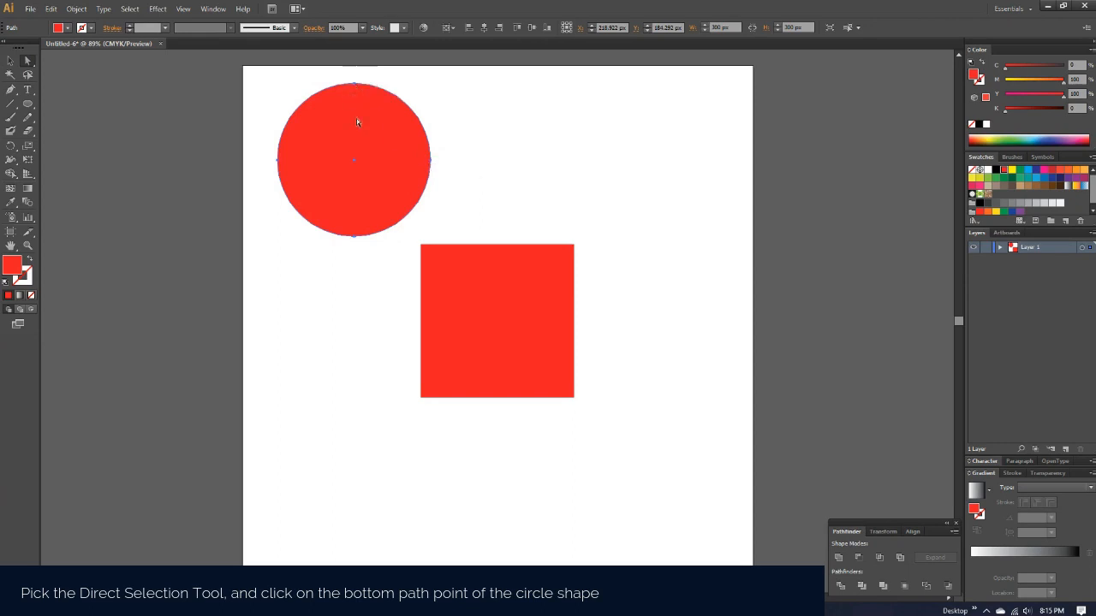
left_click(355, 237)
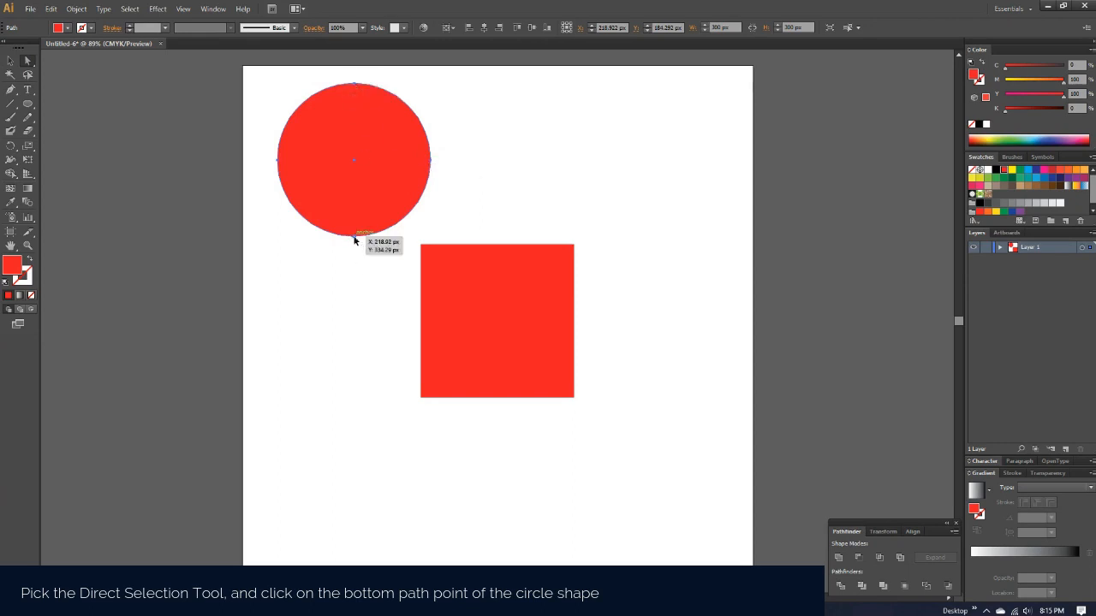
key("Delete")
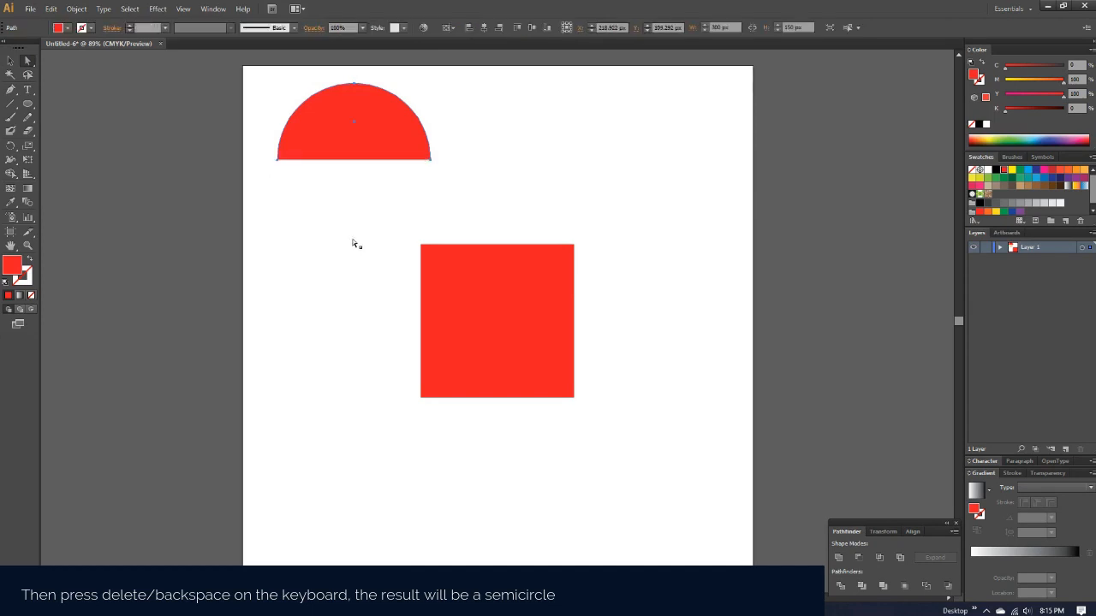
left_click(10, 60)
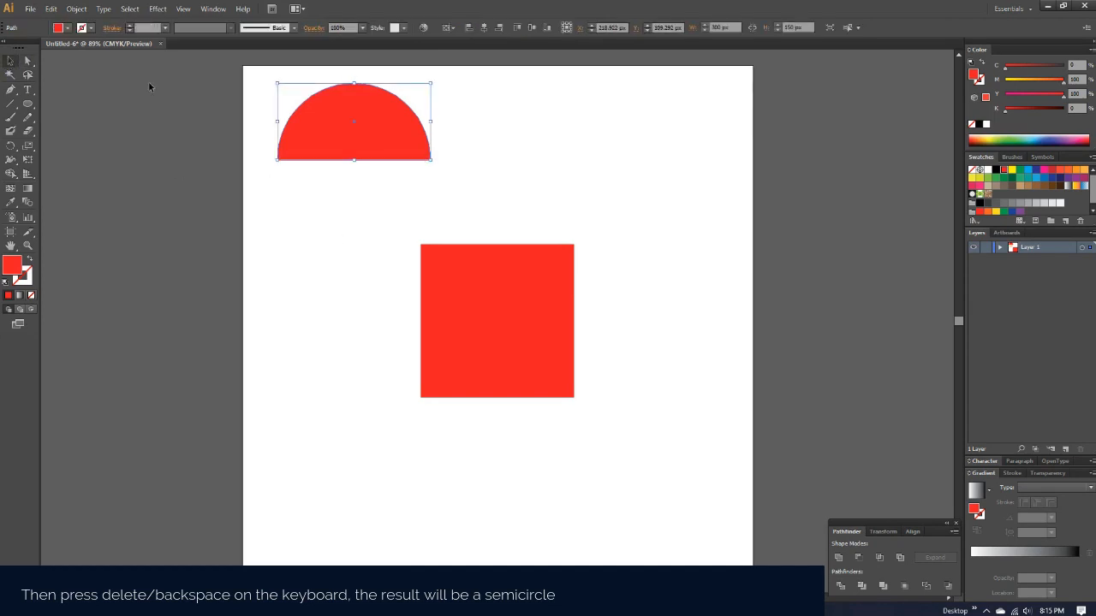
Move the semicircle onto the square's top edge so their sides line up exactly, and deselect it
left_click(516, 126)
left_click_drag(378, 125, 523, 210)
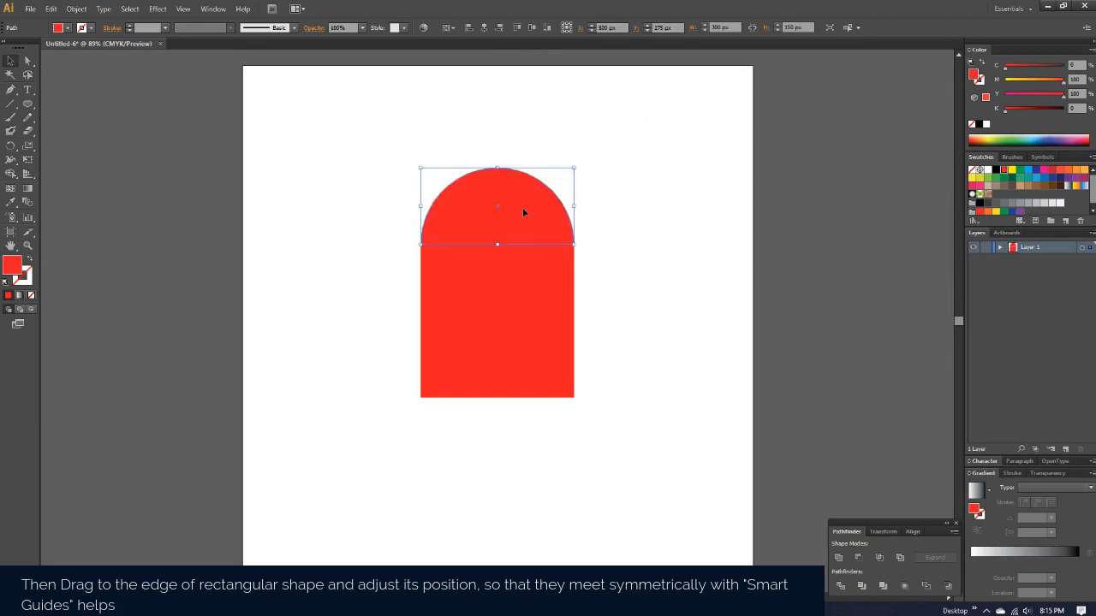
right_click(528, 197)
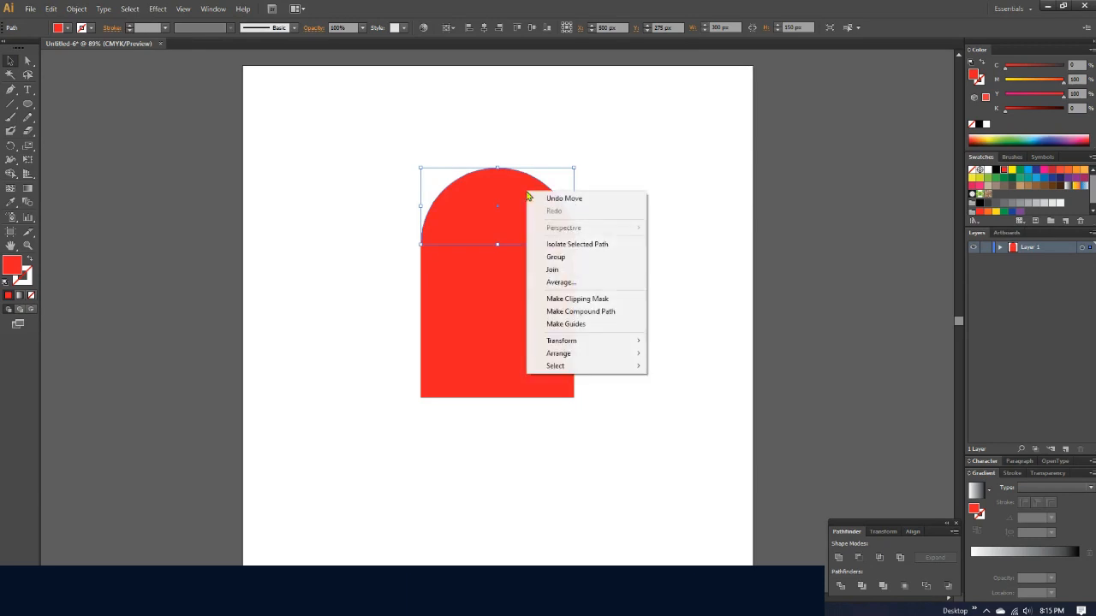
left_click(516, 135)
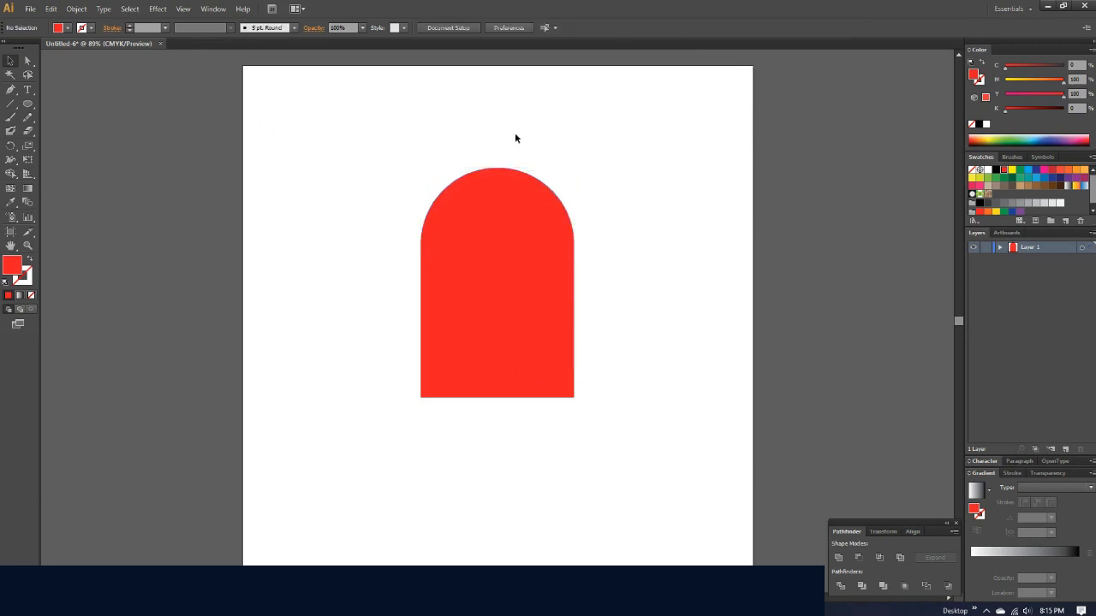
Duplicate the semicircle by copying and pasting it, and move the copy to the artboard's upper-right area, clear of the square
left_click(494, 201)
left_click(51, 9)
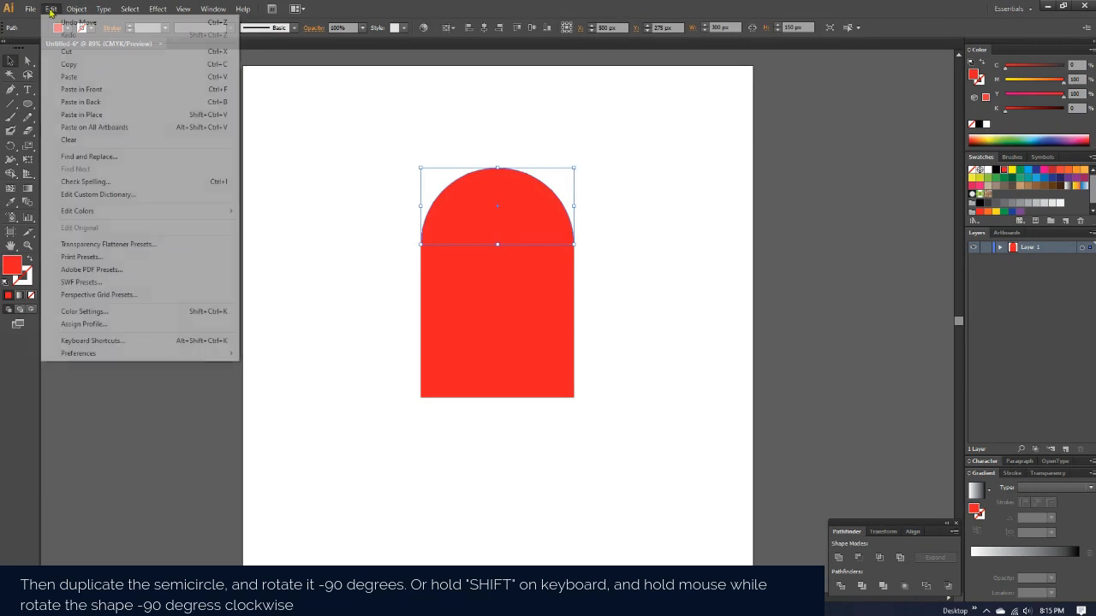
left_click(71, 69)
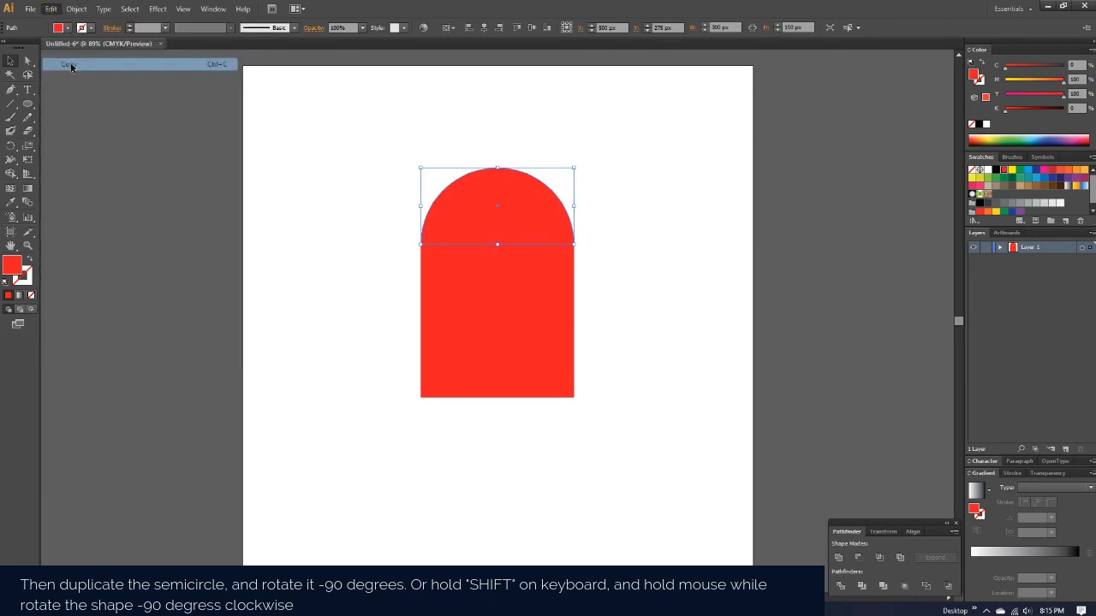
left_click(53, 10)
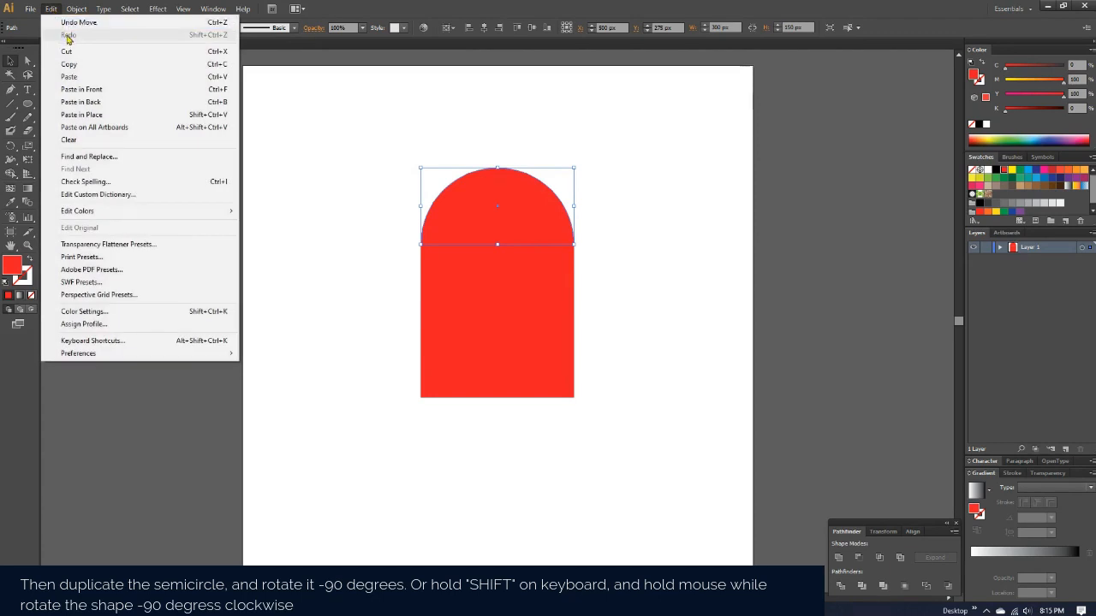
left_click(73, 76)
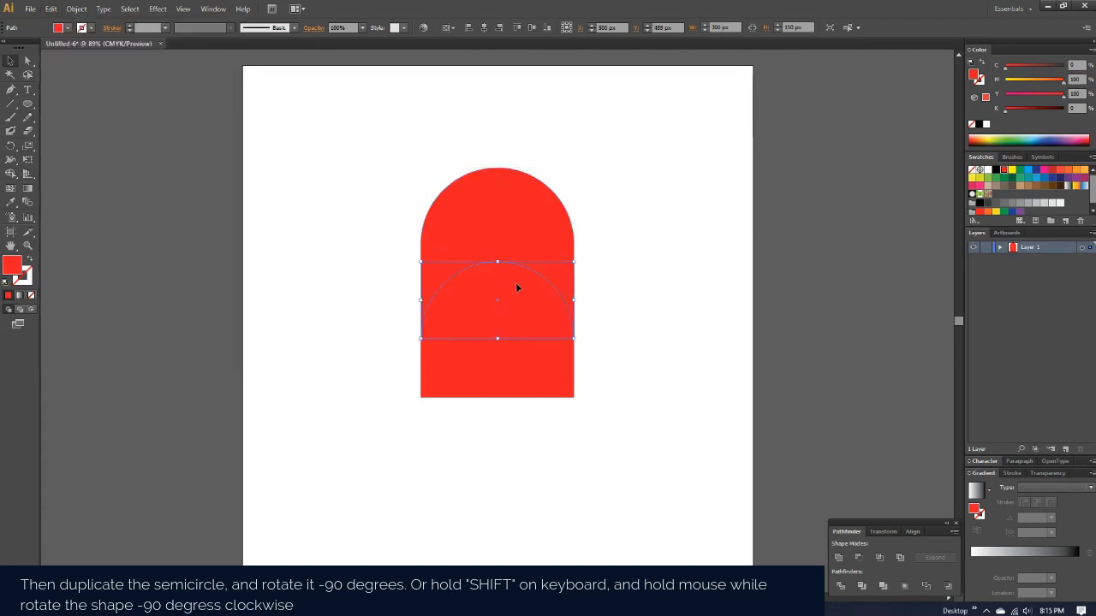
left_click_drag(516, 284, 695, 262)
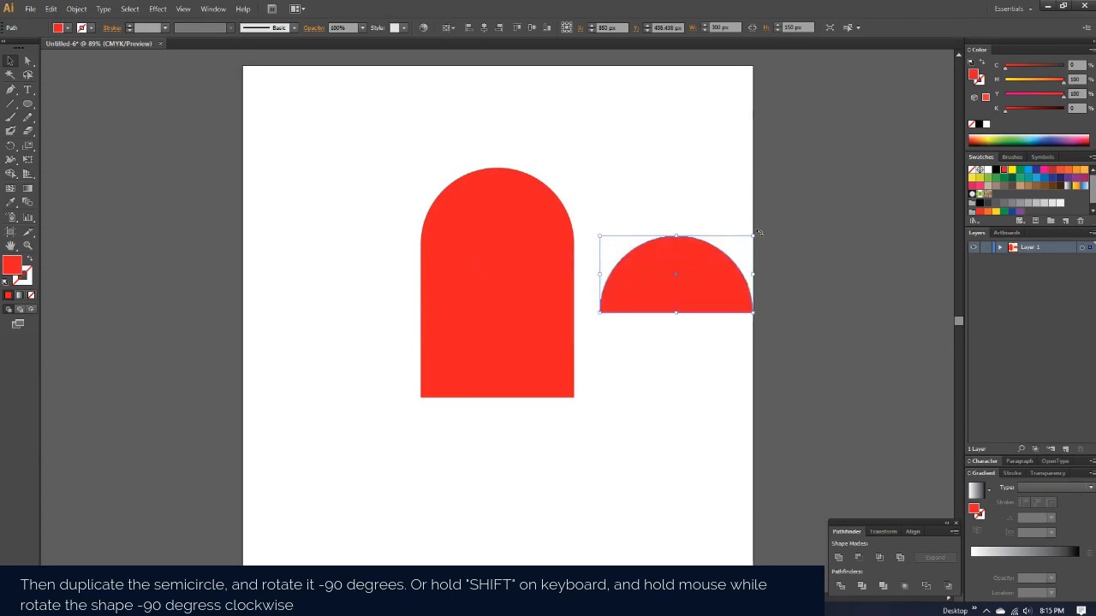
left_click_drag(686, 255, 646, 129)
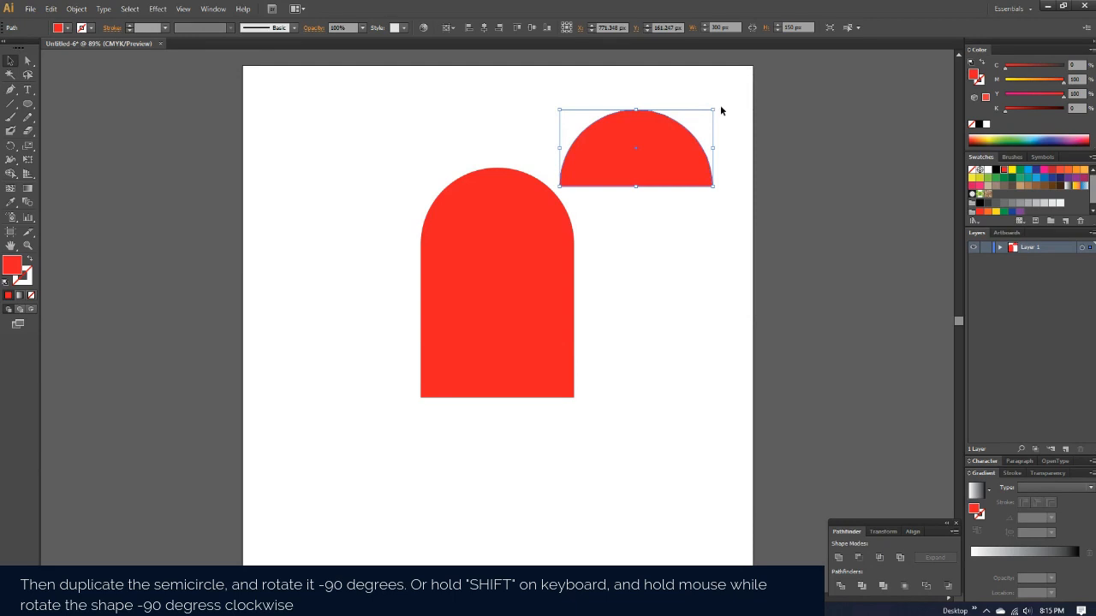
left_click_drag(717, 104, 697, 226)
right_click(707, 179)
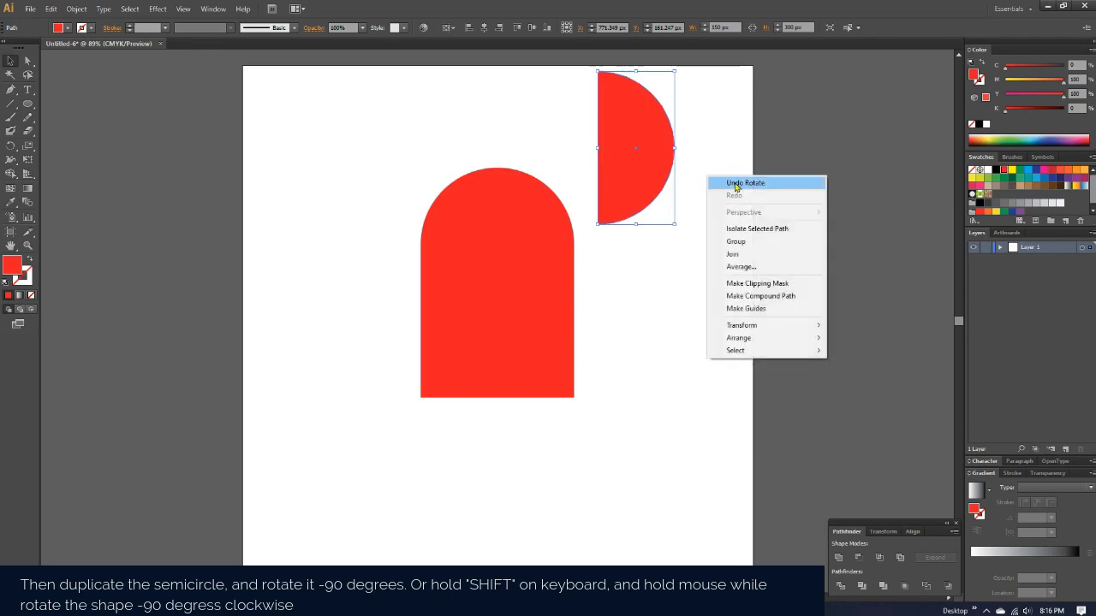
left_click(727, 186)
Rotate the duplicated semicircle by -90° with the preview enabled so its flat side faces left, and deselect it
right_click(638, 138)
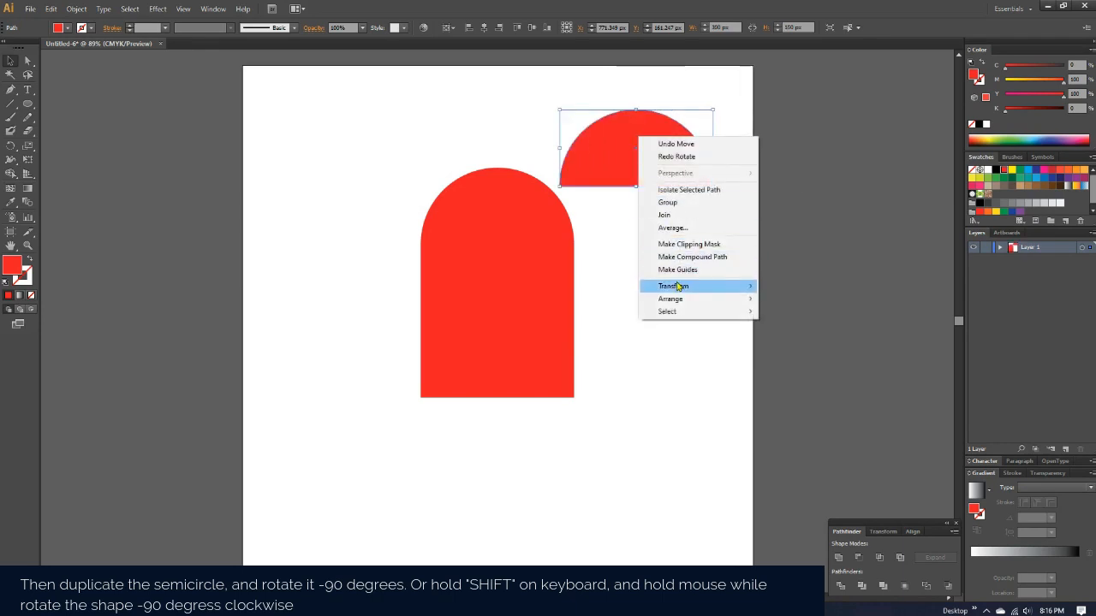
mouse_move(677, 286)
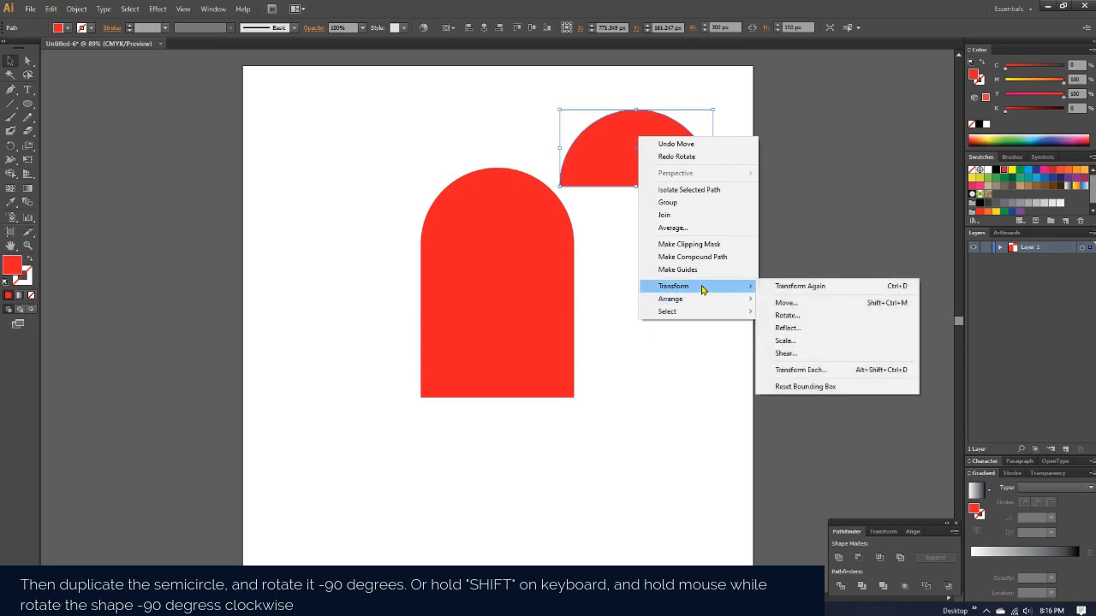
left_click(787, 316)
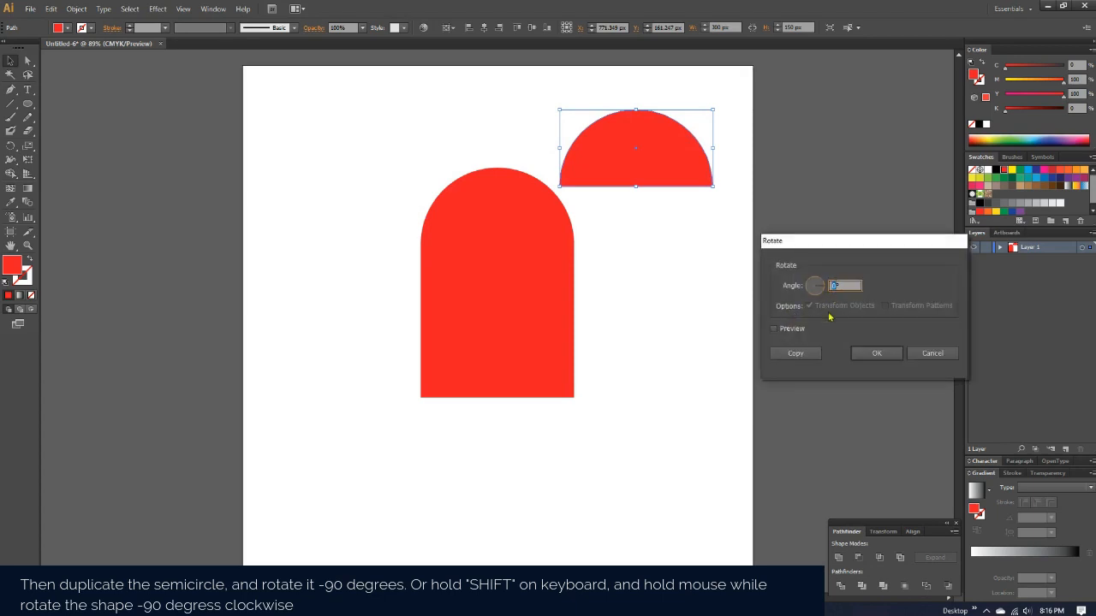
type("90")
left_click(775, 329)
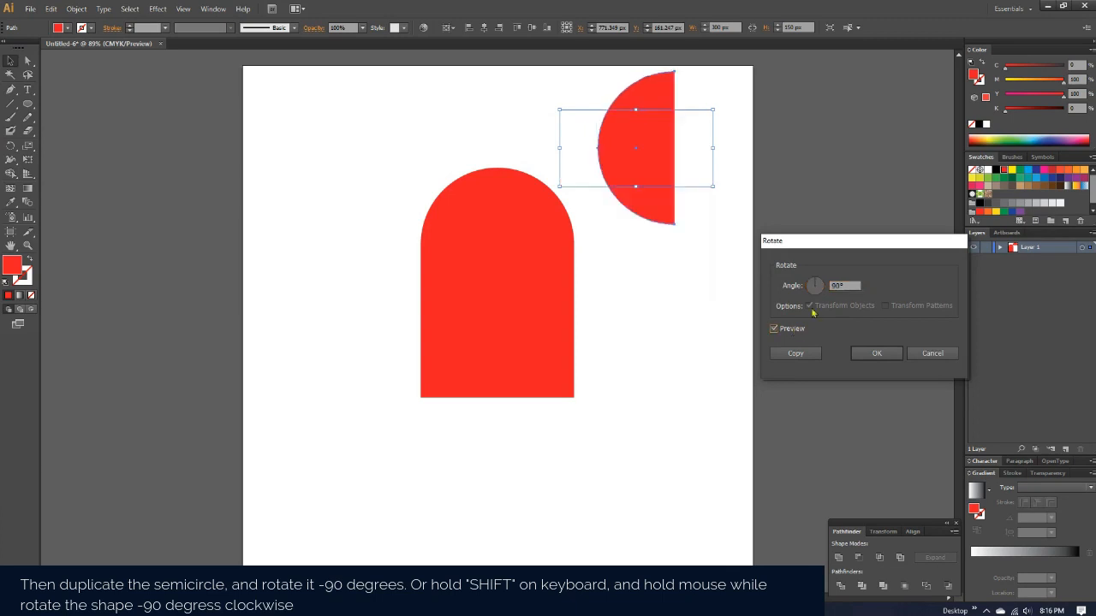
left_click(832, 286)
type("-")
left_click(871, 354)
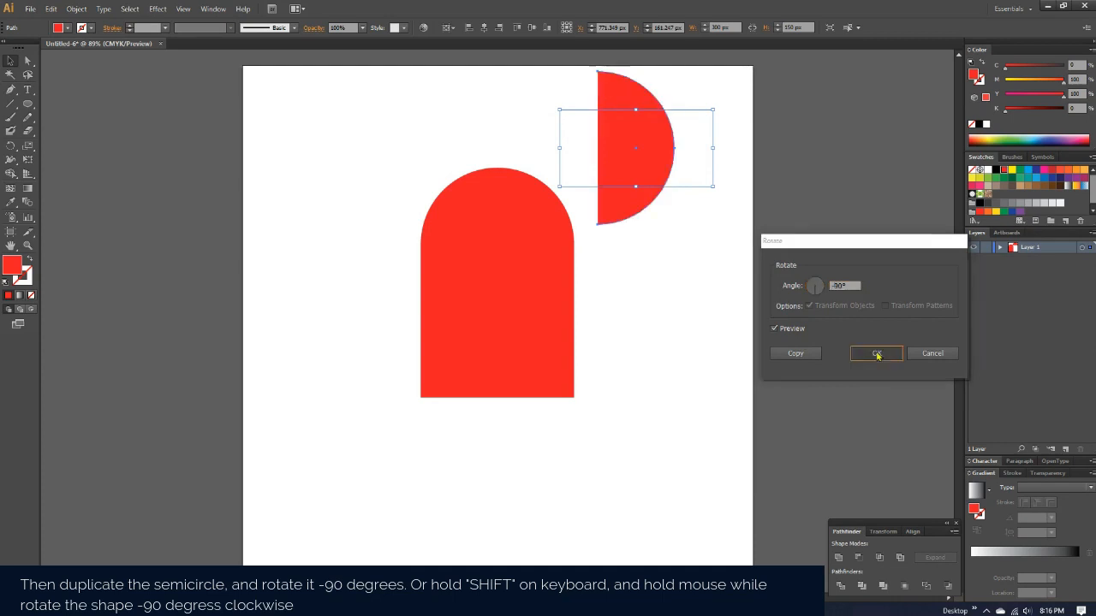
left_click(711, 224)
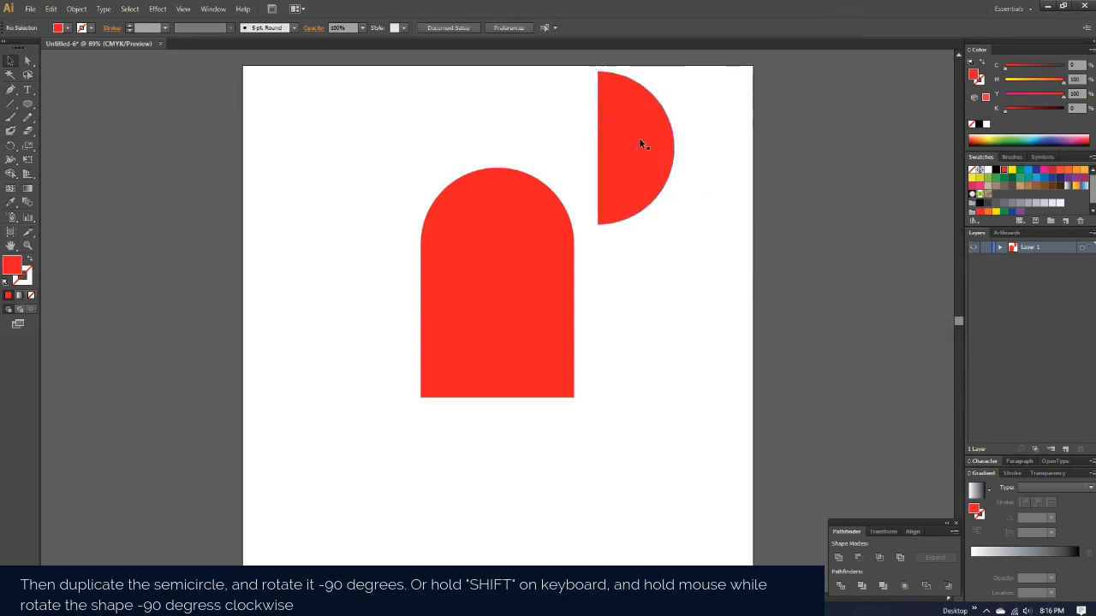
Move the rotated semicircle onto the square's right edge so its flat side lines up exactly, and deselect it
left_click_drag(640, 138, 616, 312)
left_click(695, 263)
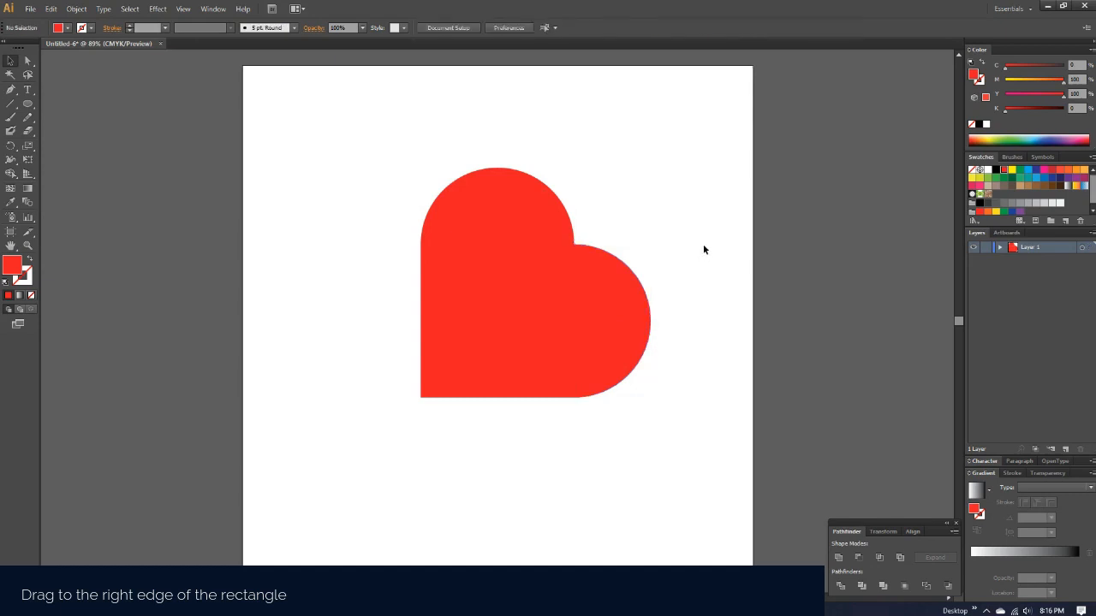
left_click_drag(313, 139, 249, 144)
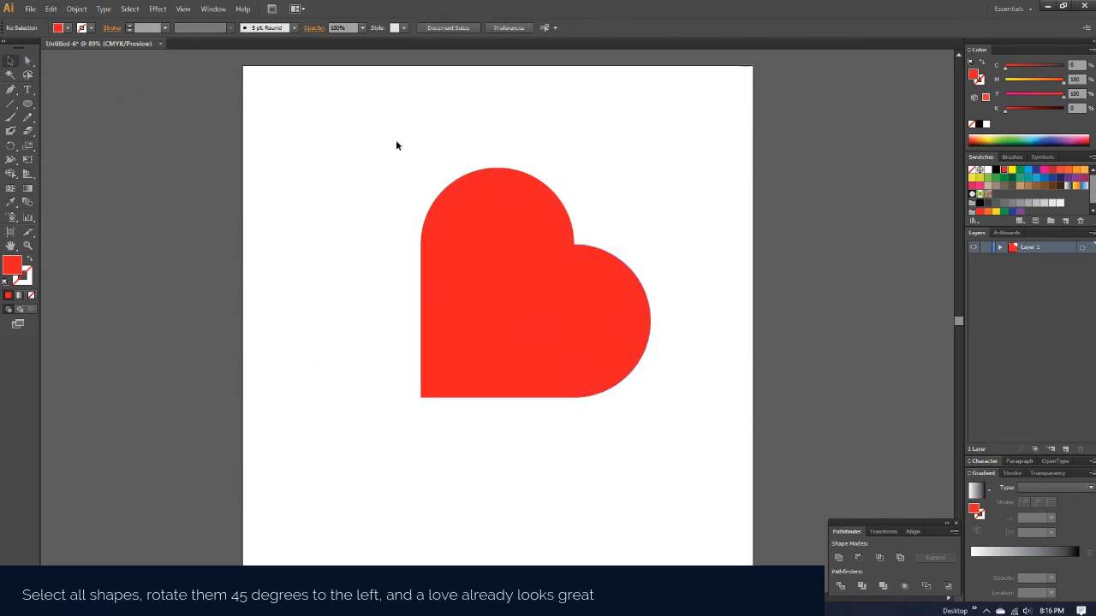
Select the square and both semicircles, rotate them together 45° counterclockwise into an upright heart, and deselect them
left_click_drag(376, 136, 711, 449)
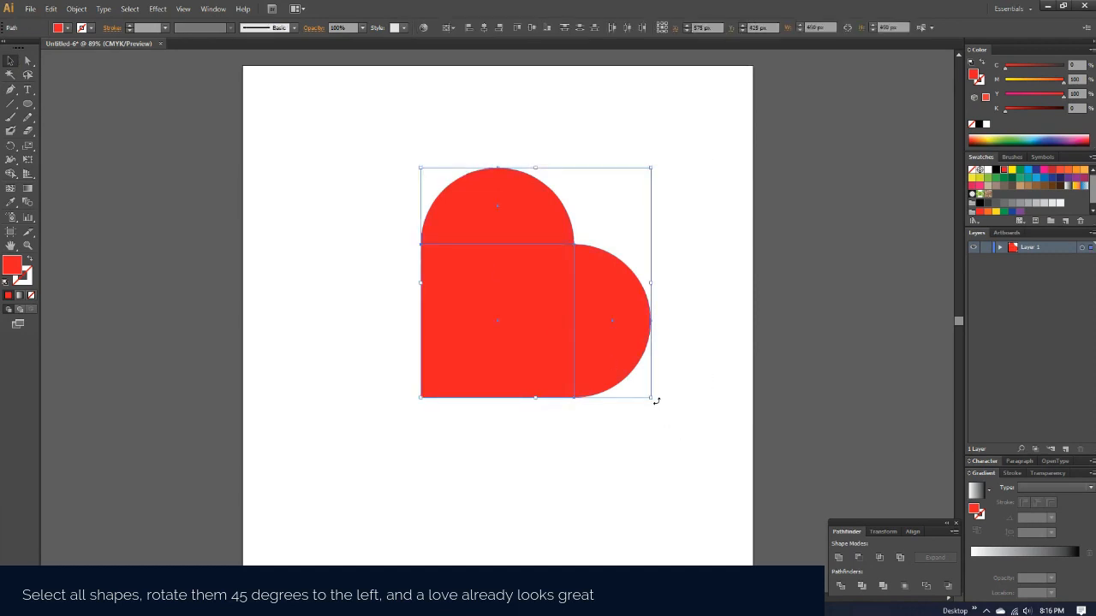
left_click_drag(656, 399, 680, 242)
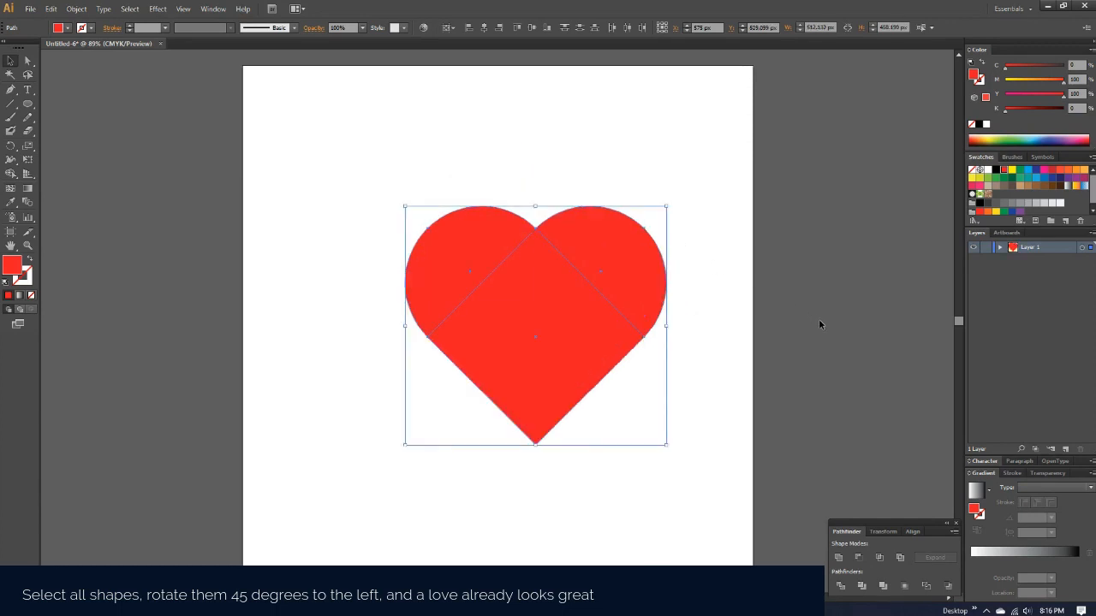
left_click(742, 323)
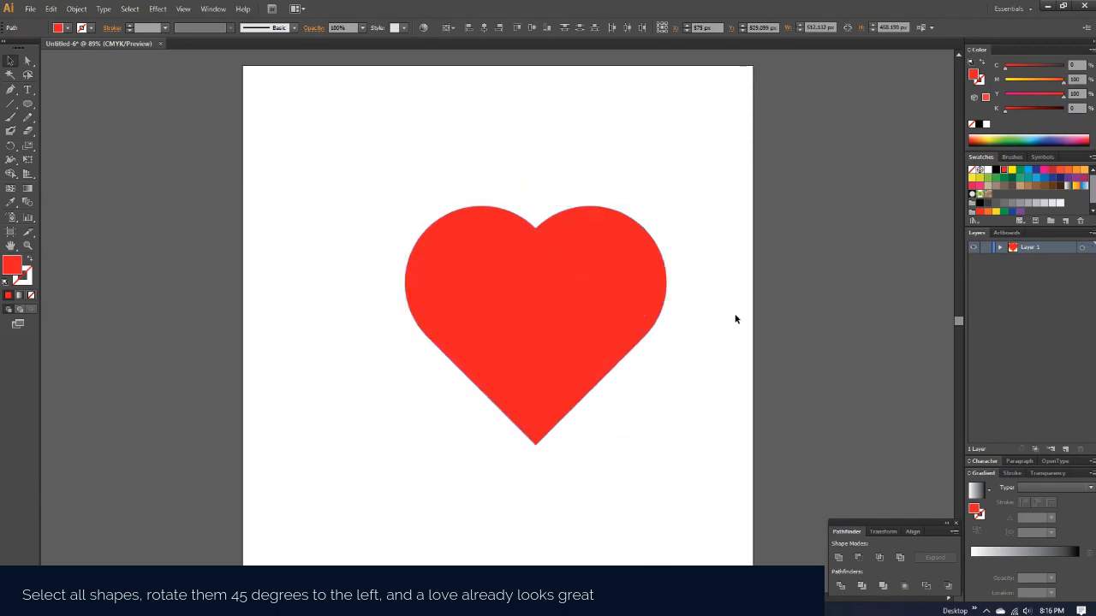
Fill the heart's left semicircle with green to set it apart, and restore its red fill
left_click(453, 242)
left_click(1019, 170)
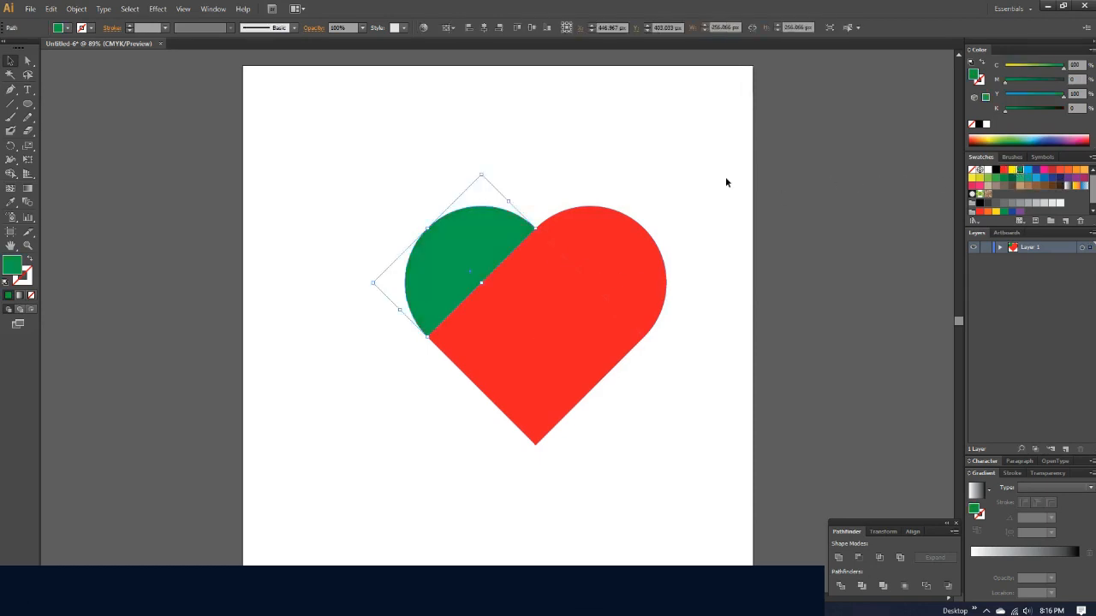
left_click(639, 182)
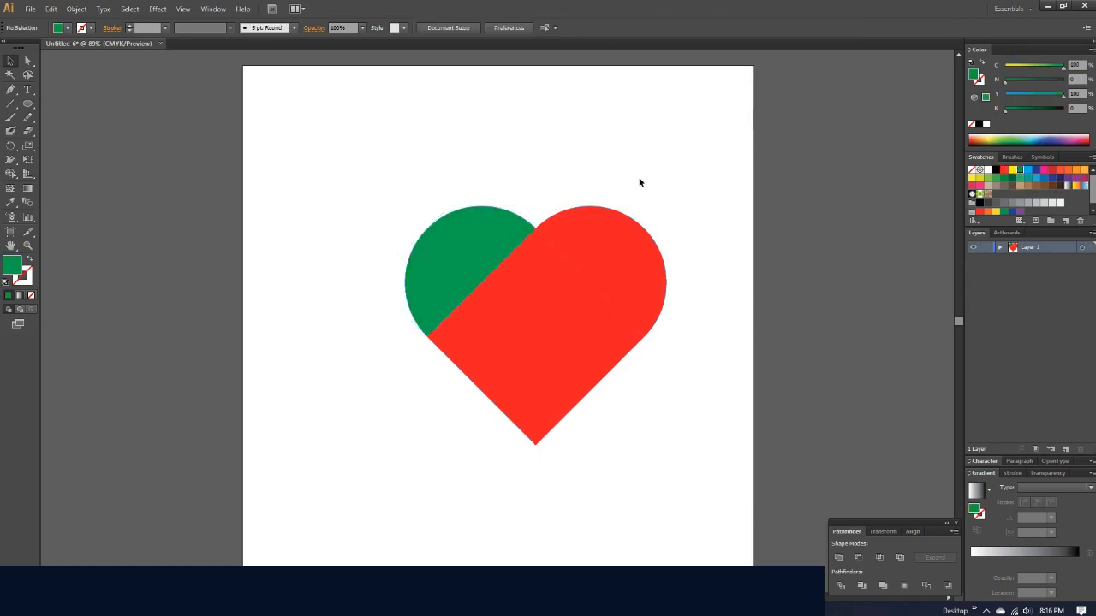
left_click(448, 234)
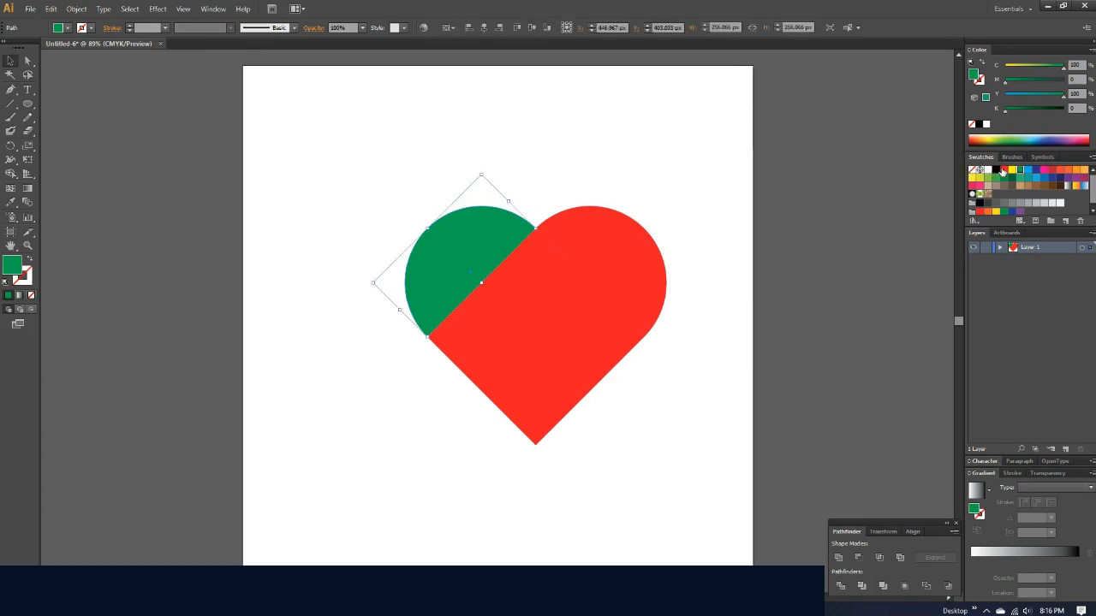
left_click(1004, 169)
left_click(608, 152)
Select all three heart pieces and merge them into a single shape with the Pathfinder Unite operation
left_click_drag(379, 158, 733, 455)
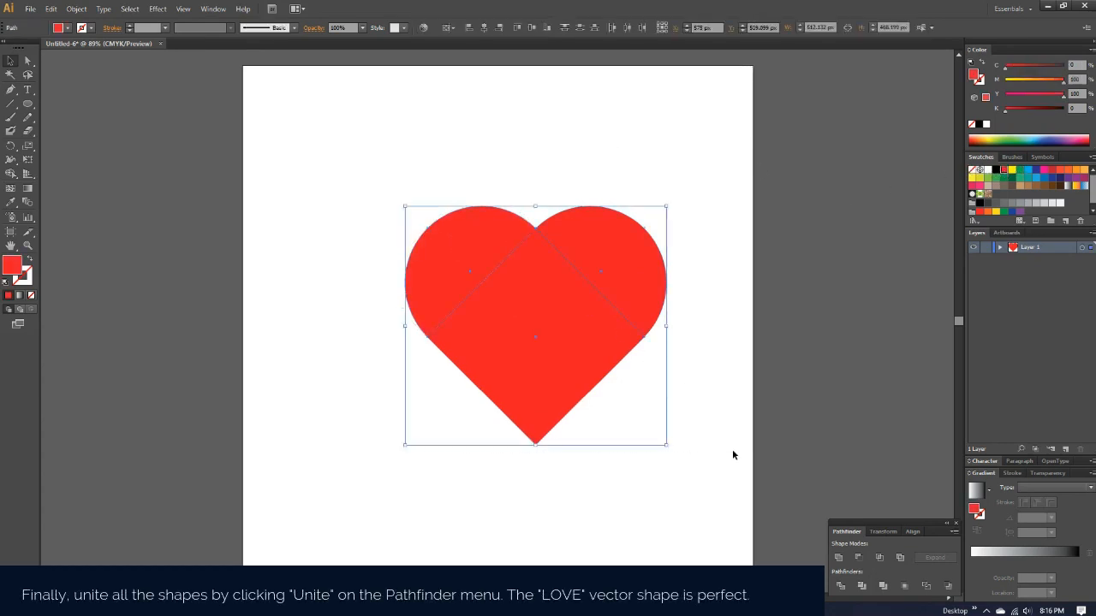
left_click(839, 560)
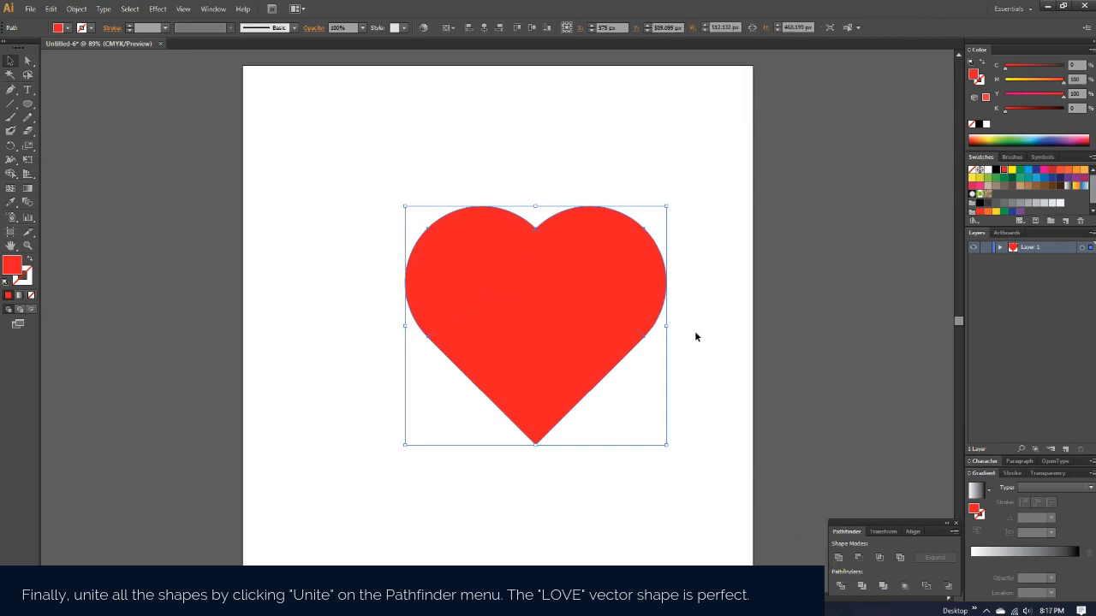
Align the united heart to the artboard, centred both horizontally and vertically, and deselect it
left_click_drag(603, 317, 570, 313)
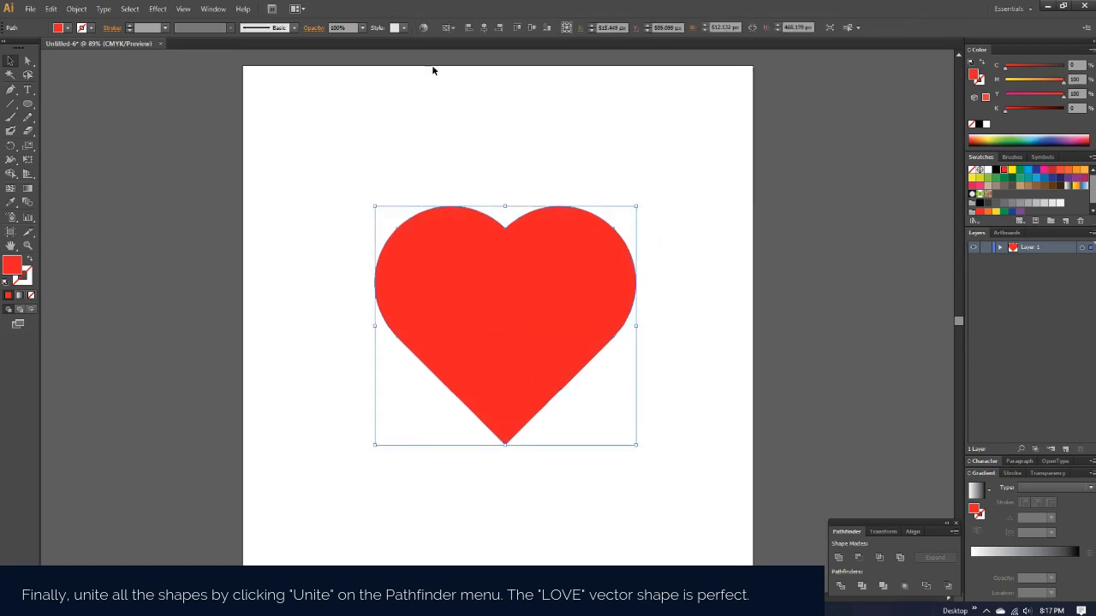
left_click(451, 28)
left_click(461, 67)
left_click(485, 27)
left_click(532, 27)
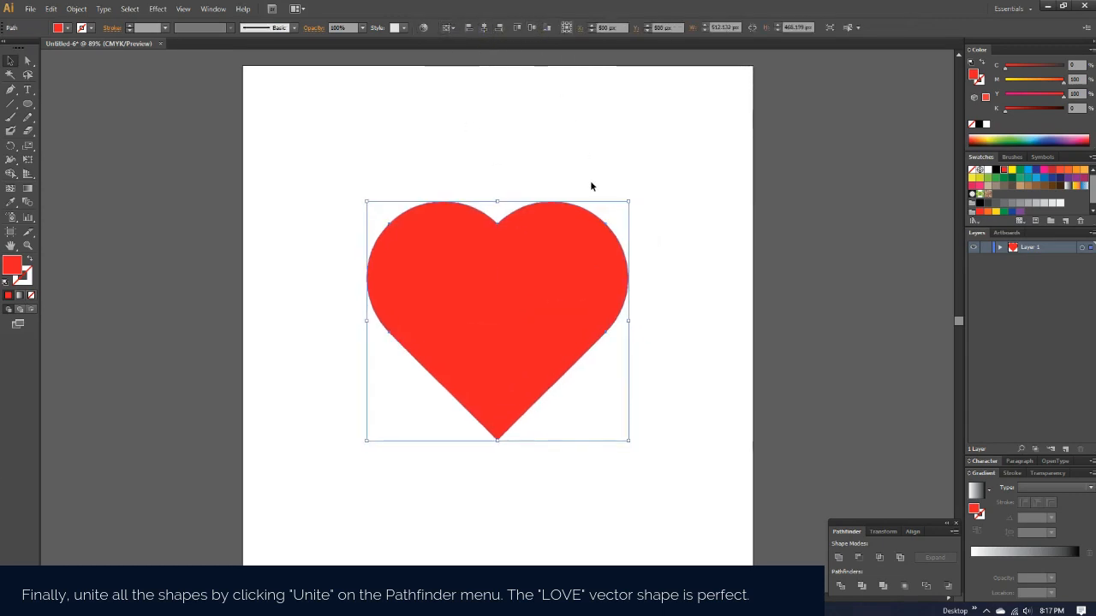
left_click(665, 177)
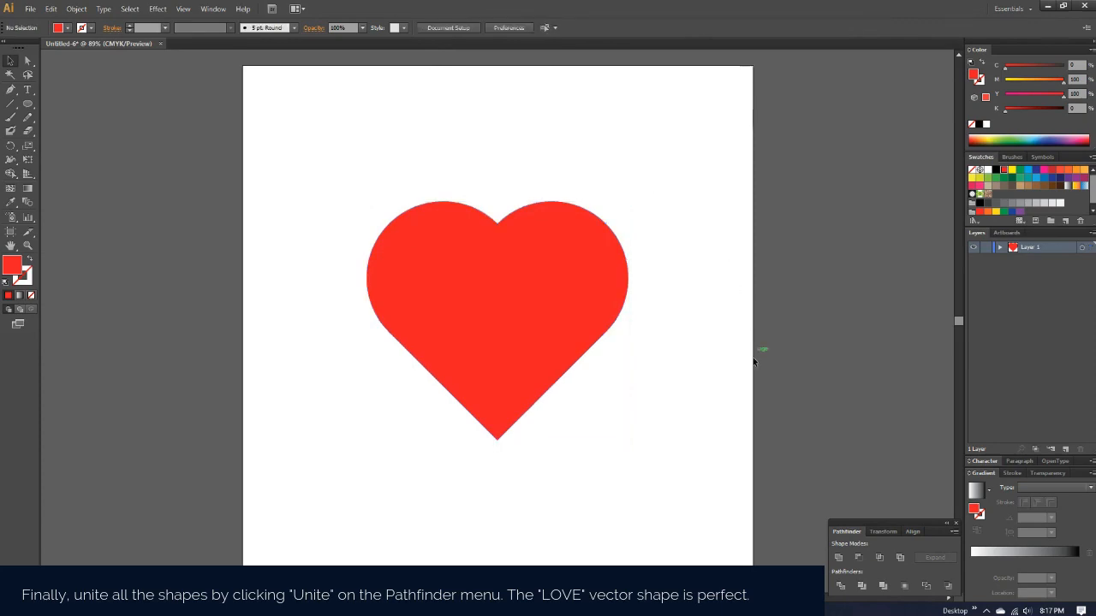